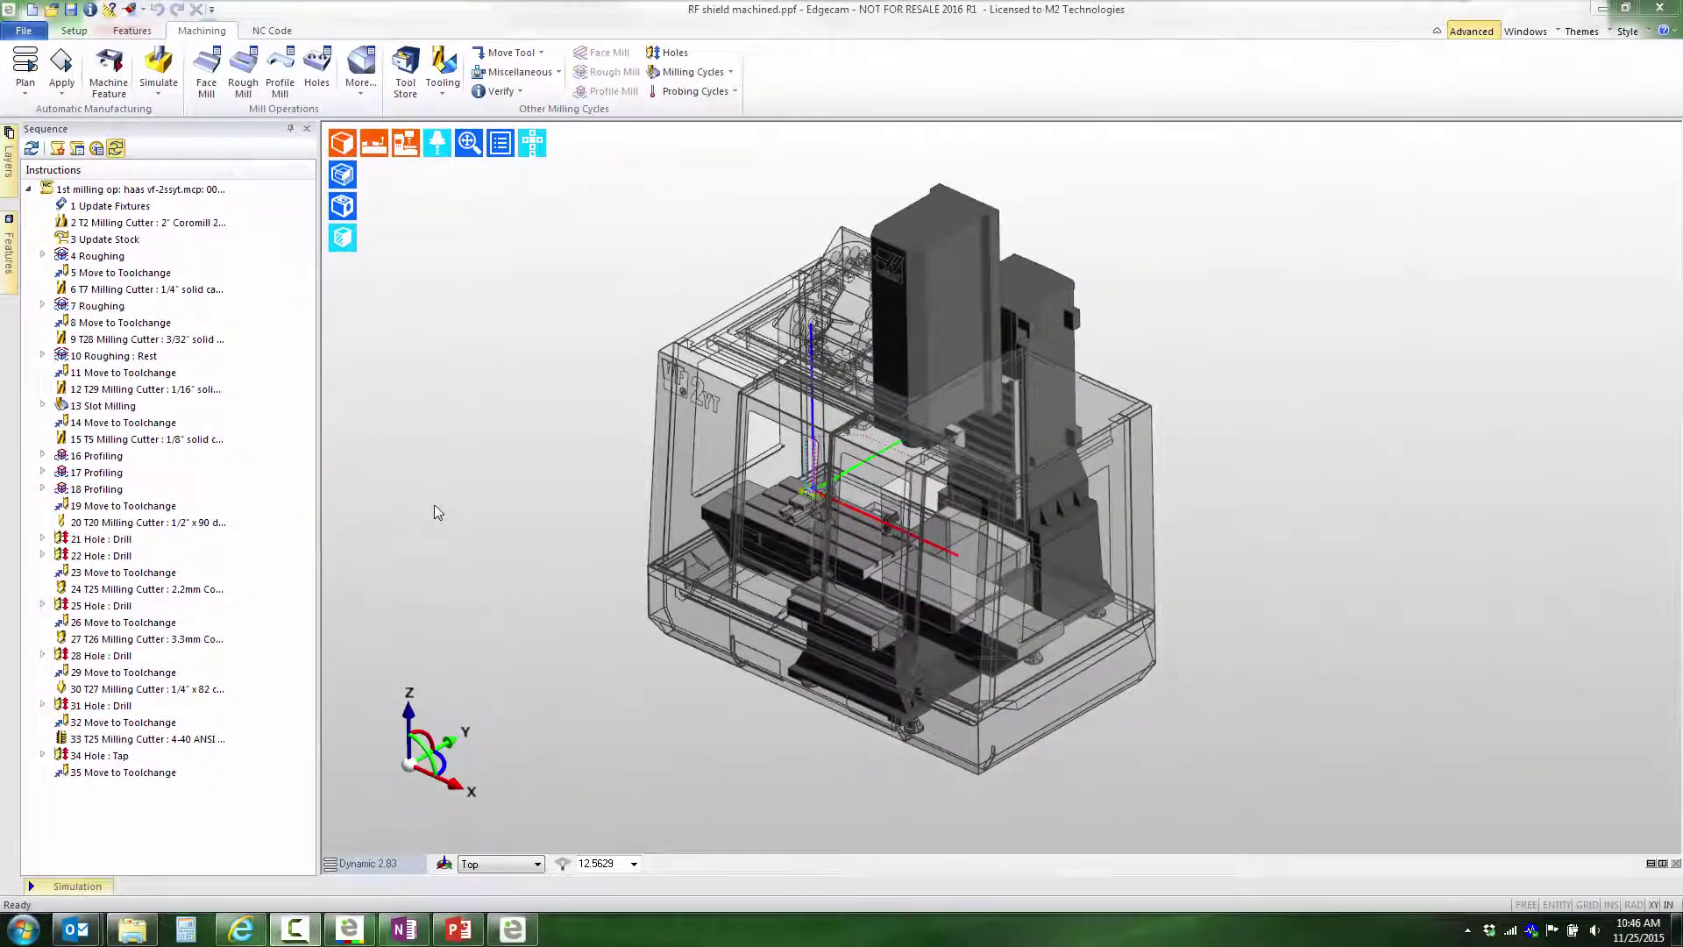
Zoom the viewport from the whole machine tool onto the RF shield workpiece.
click(467, 143)
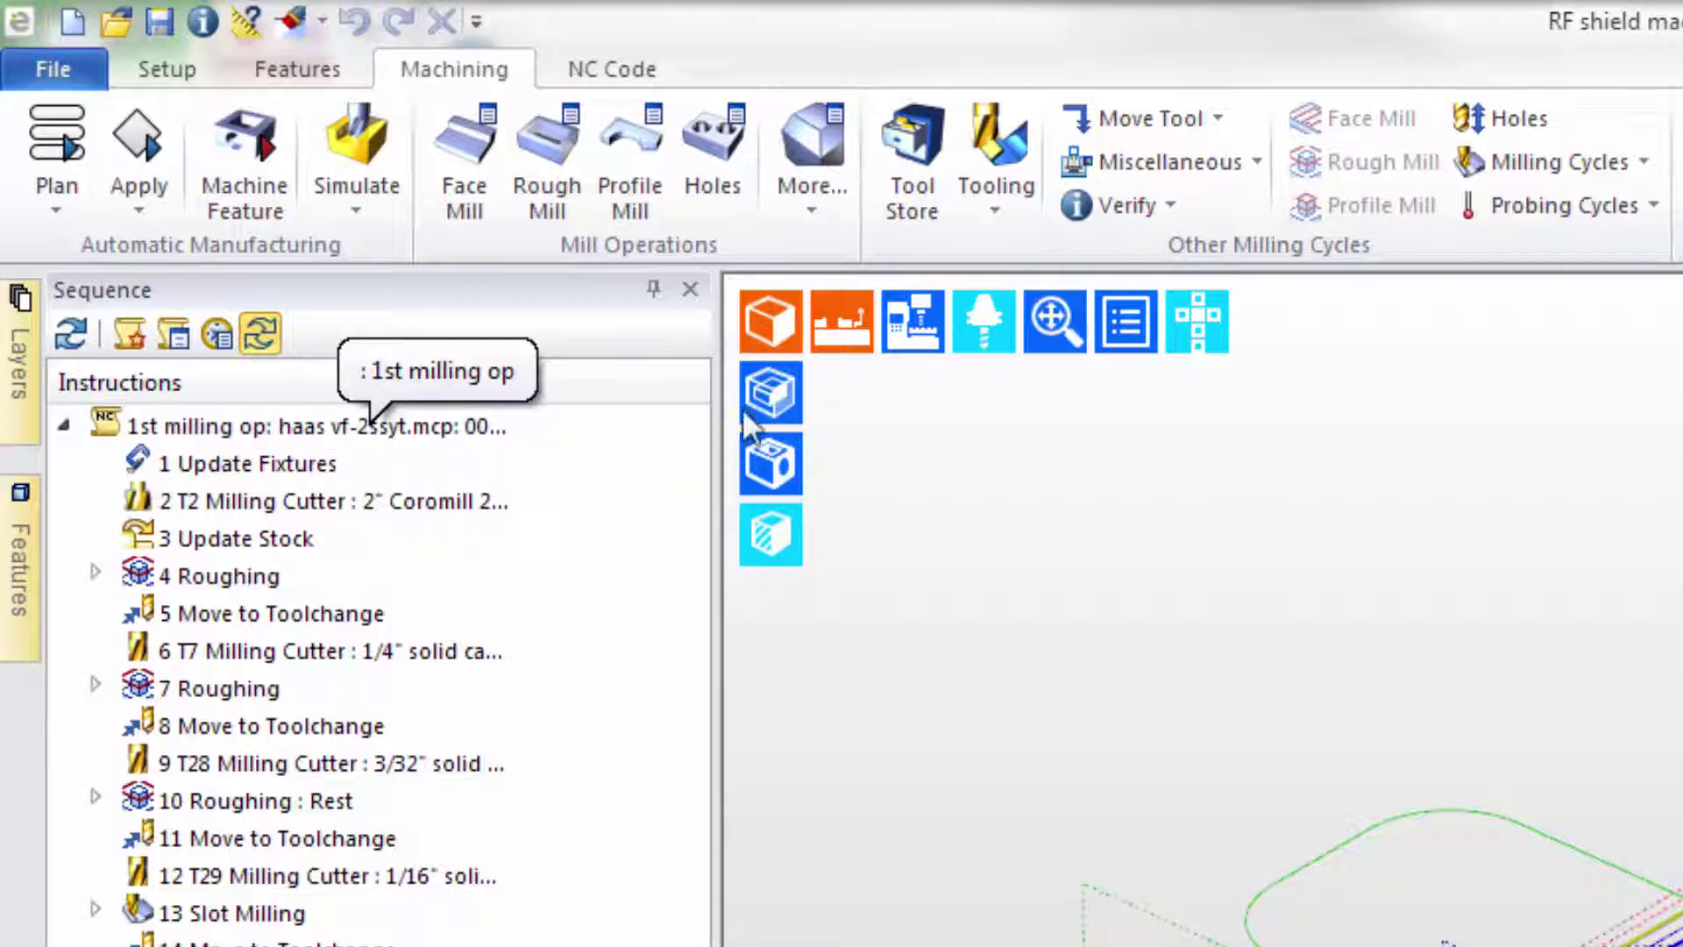
Run the Cycle Time check on the 1st milling op, giving 24 minutes 25 seconds.
click(1143, 207)
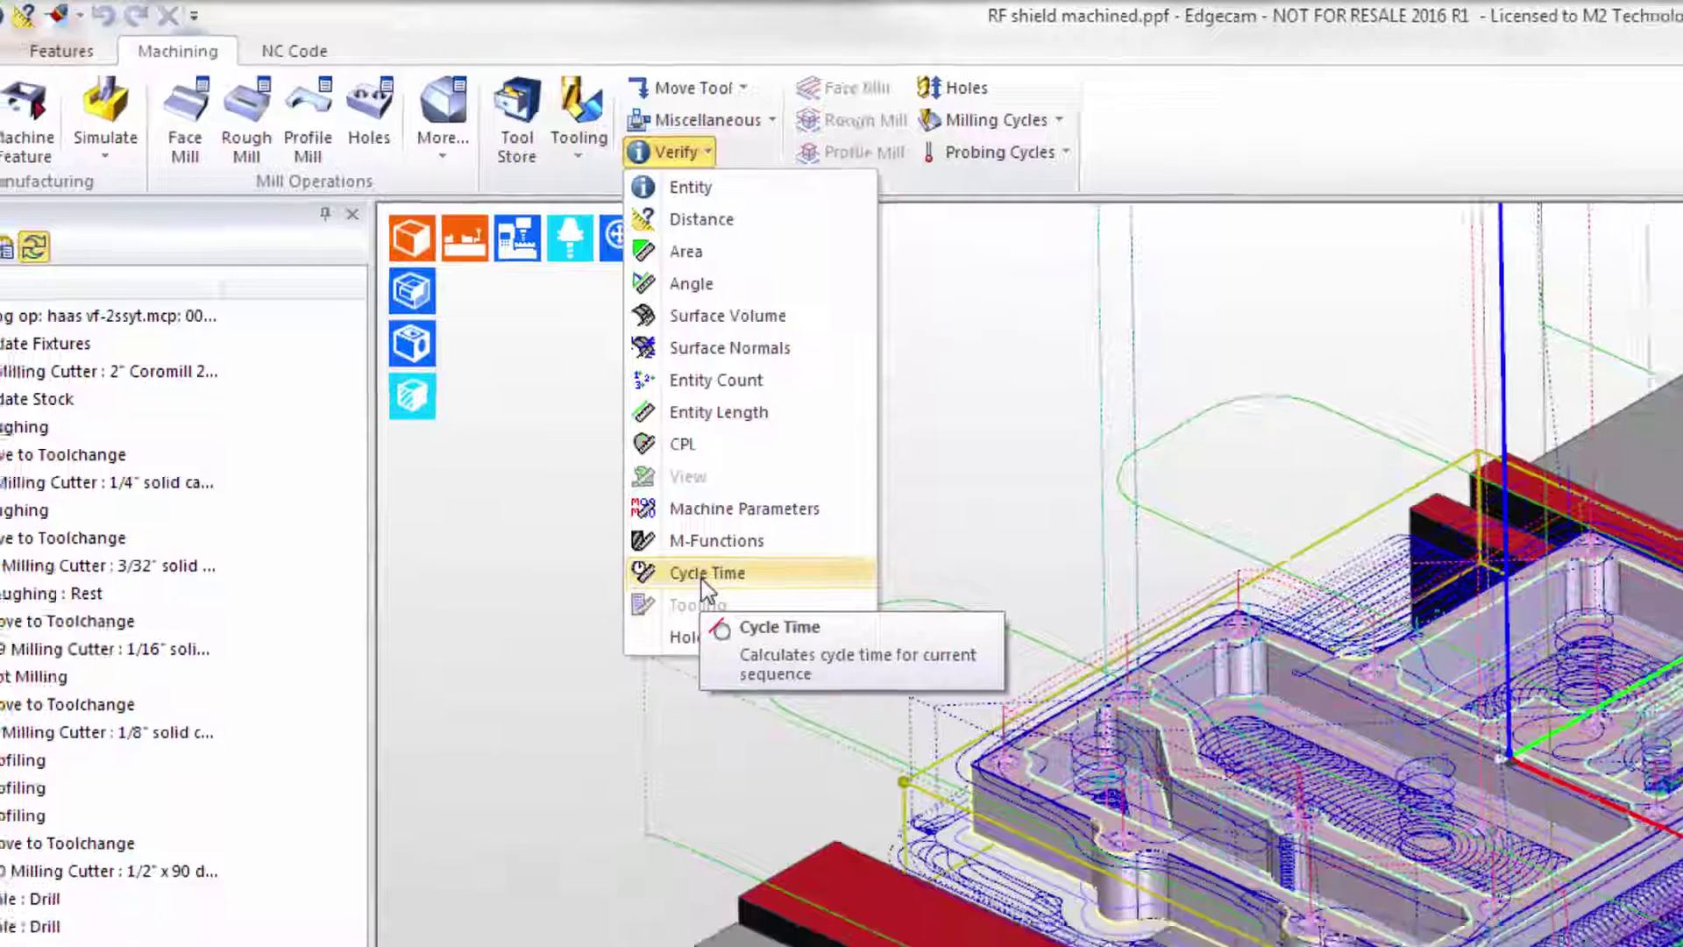
click(862, 774)
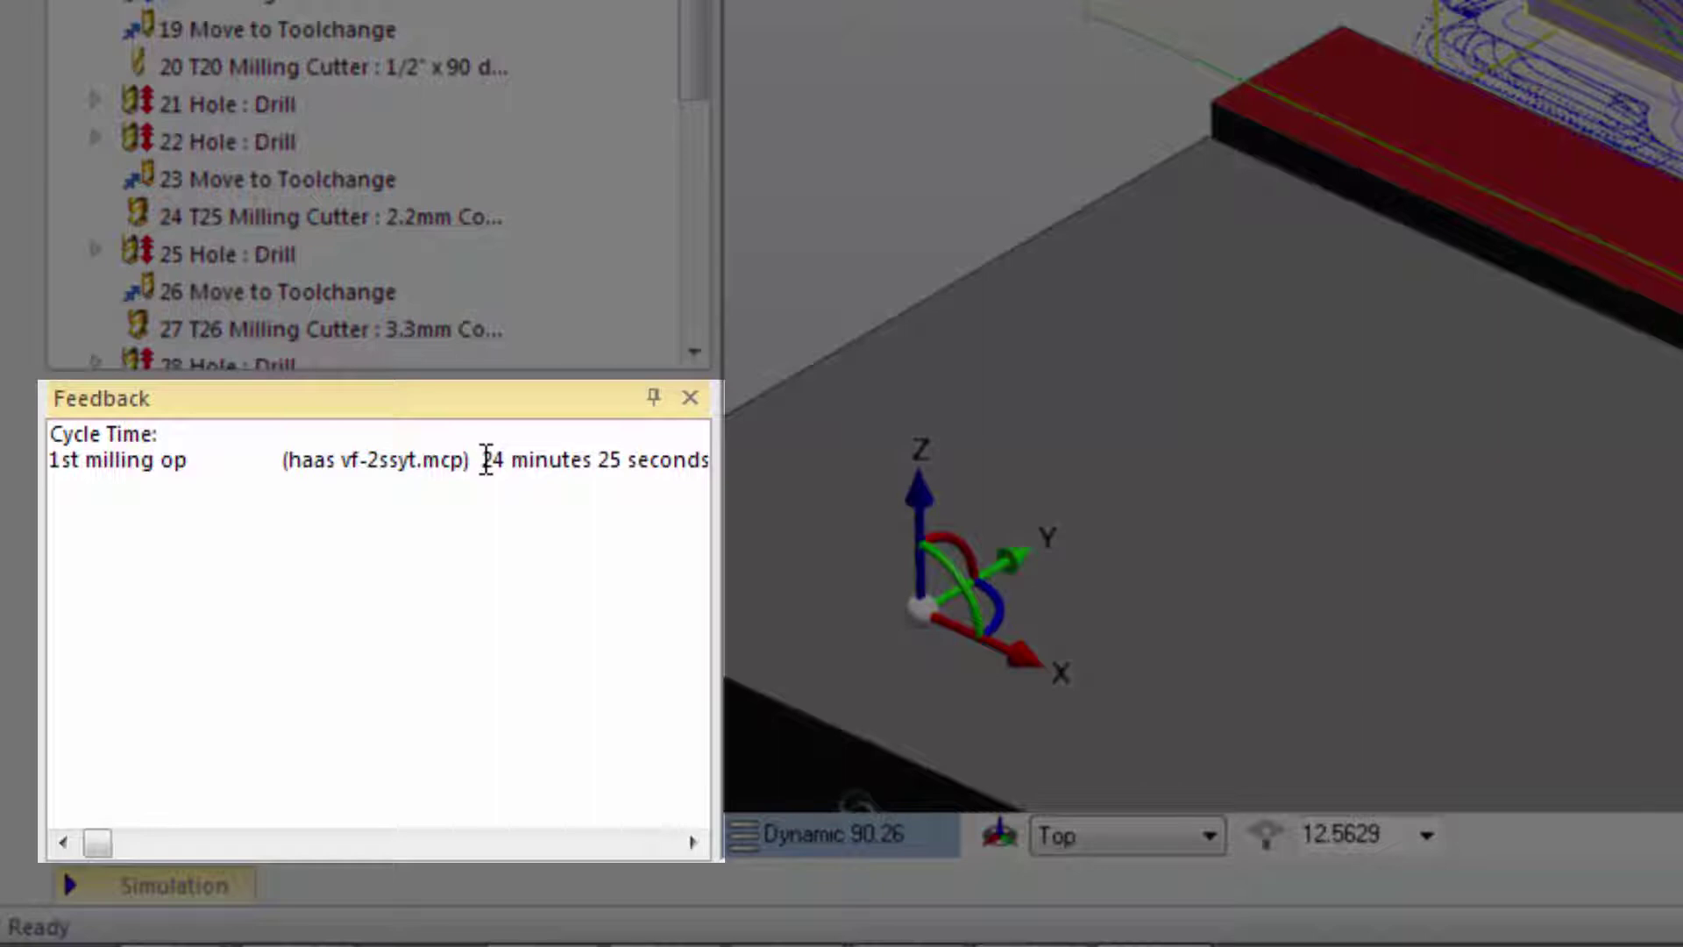
right_click(487, 458)
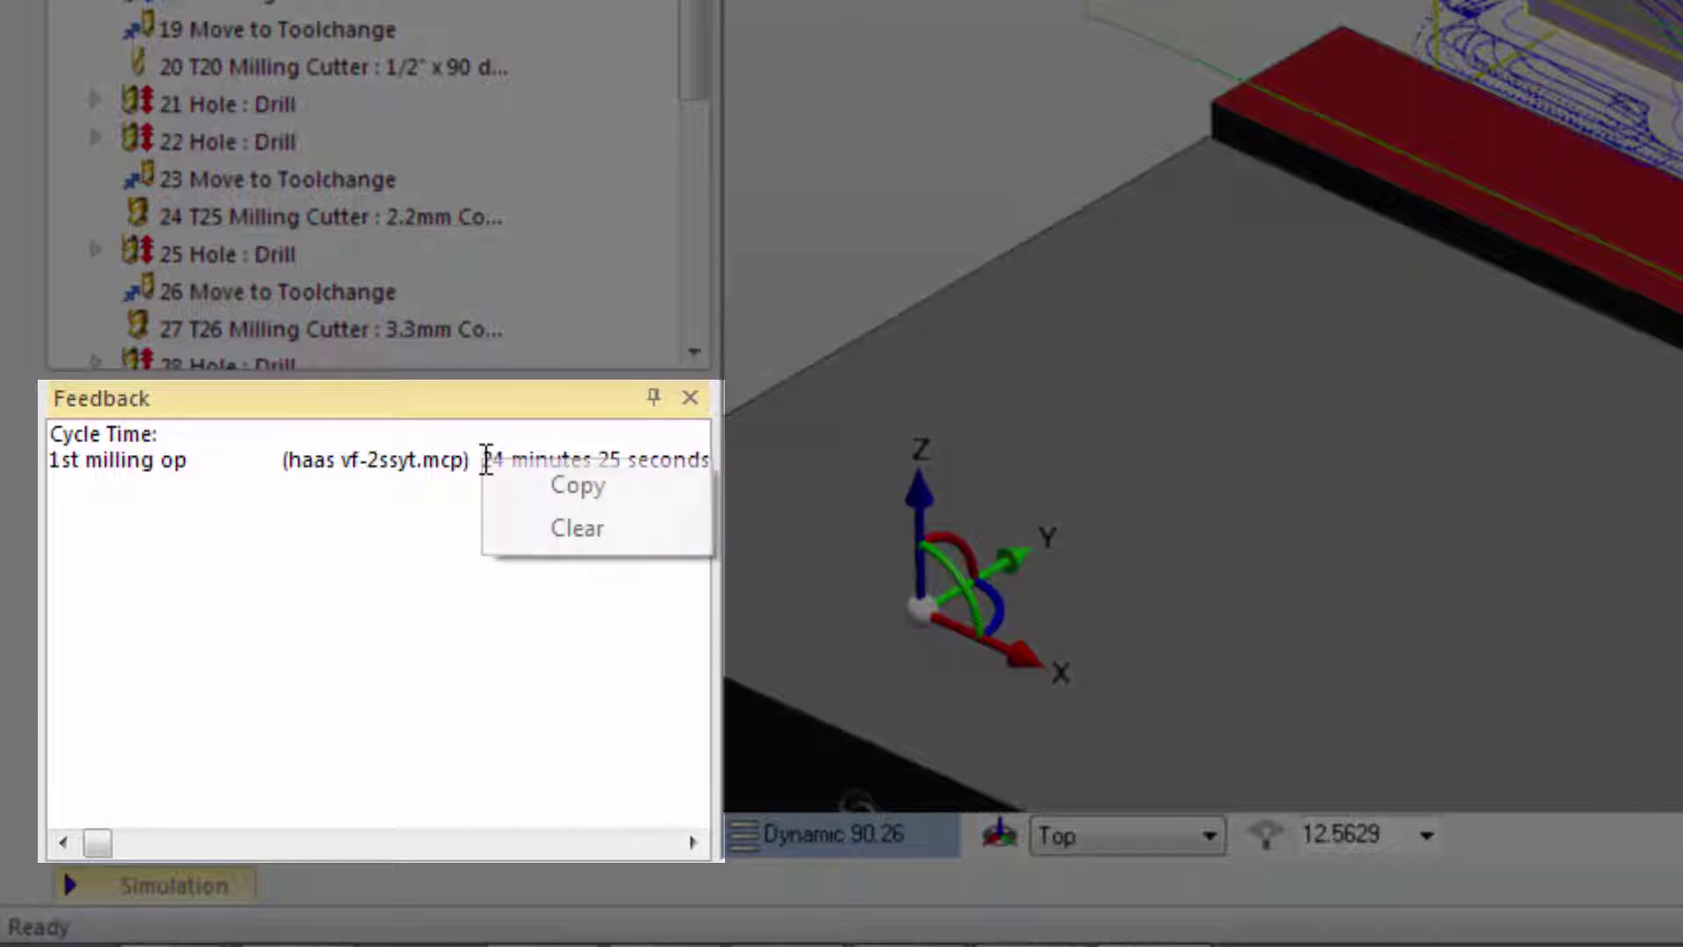
click(450, 671)
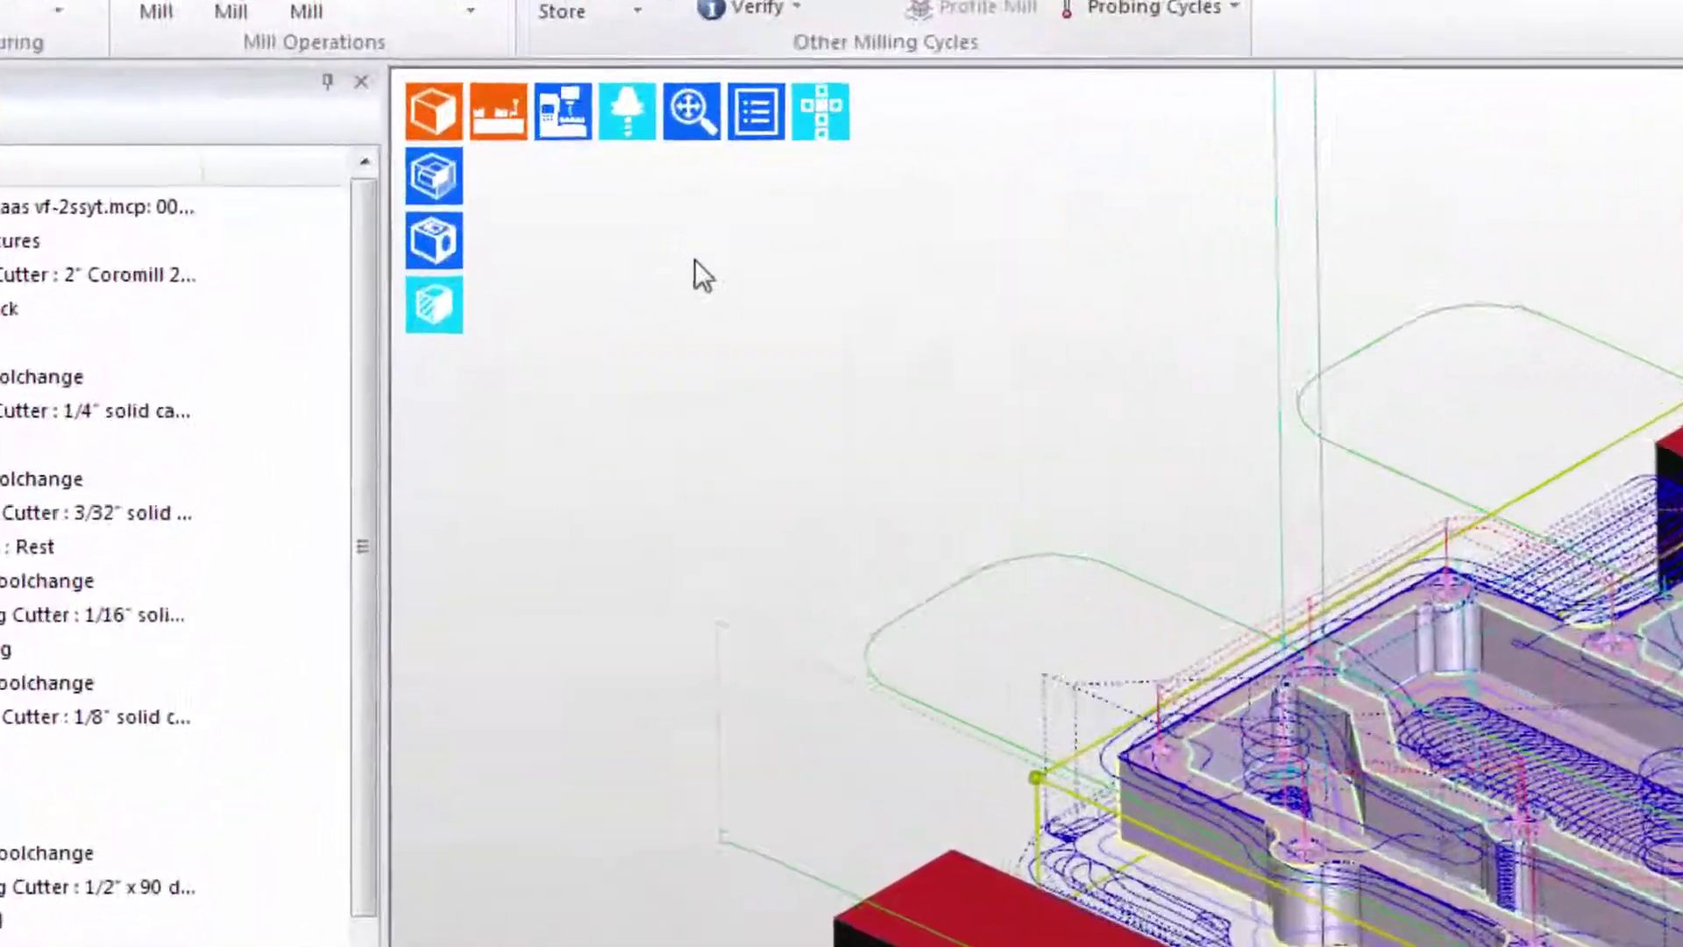
Pick the 5: Roughing toolpath to show its 28-second cycle time and 32 elements.
right_click(708, 260)
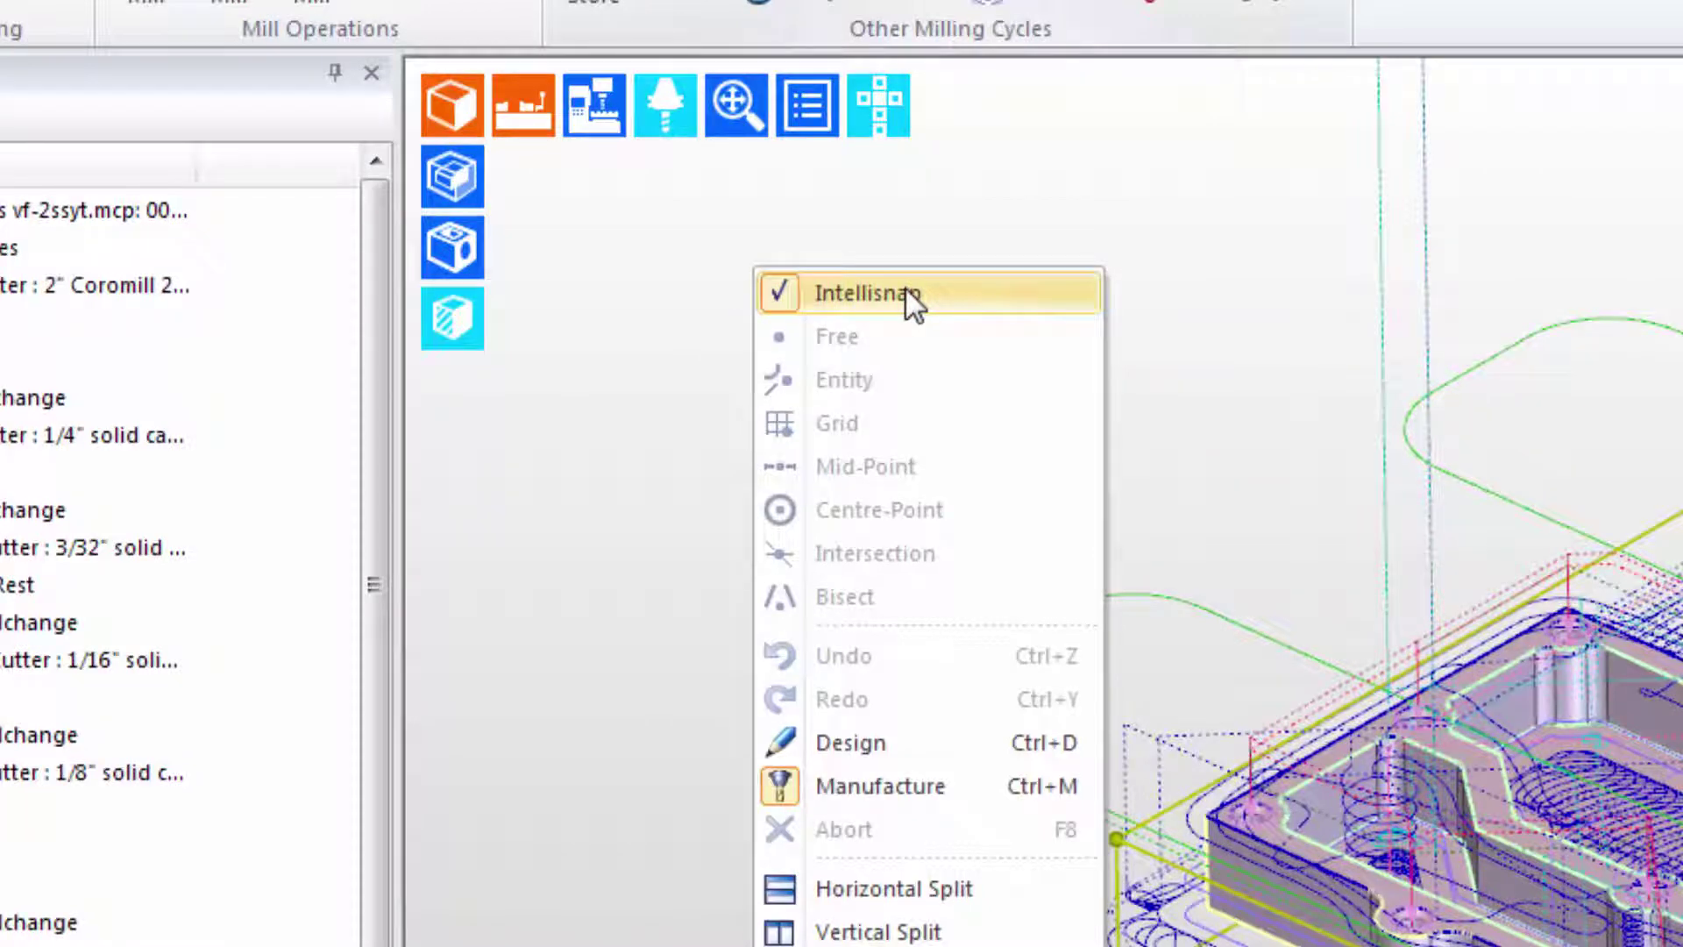
click(1236, 293)
click(1048, 613)
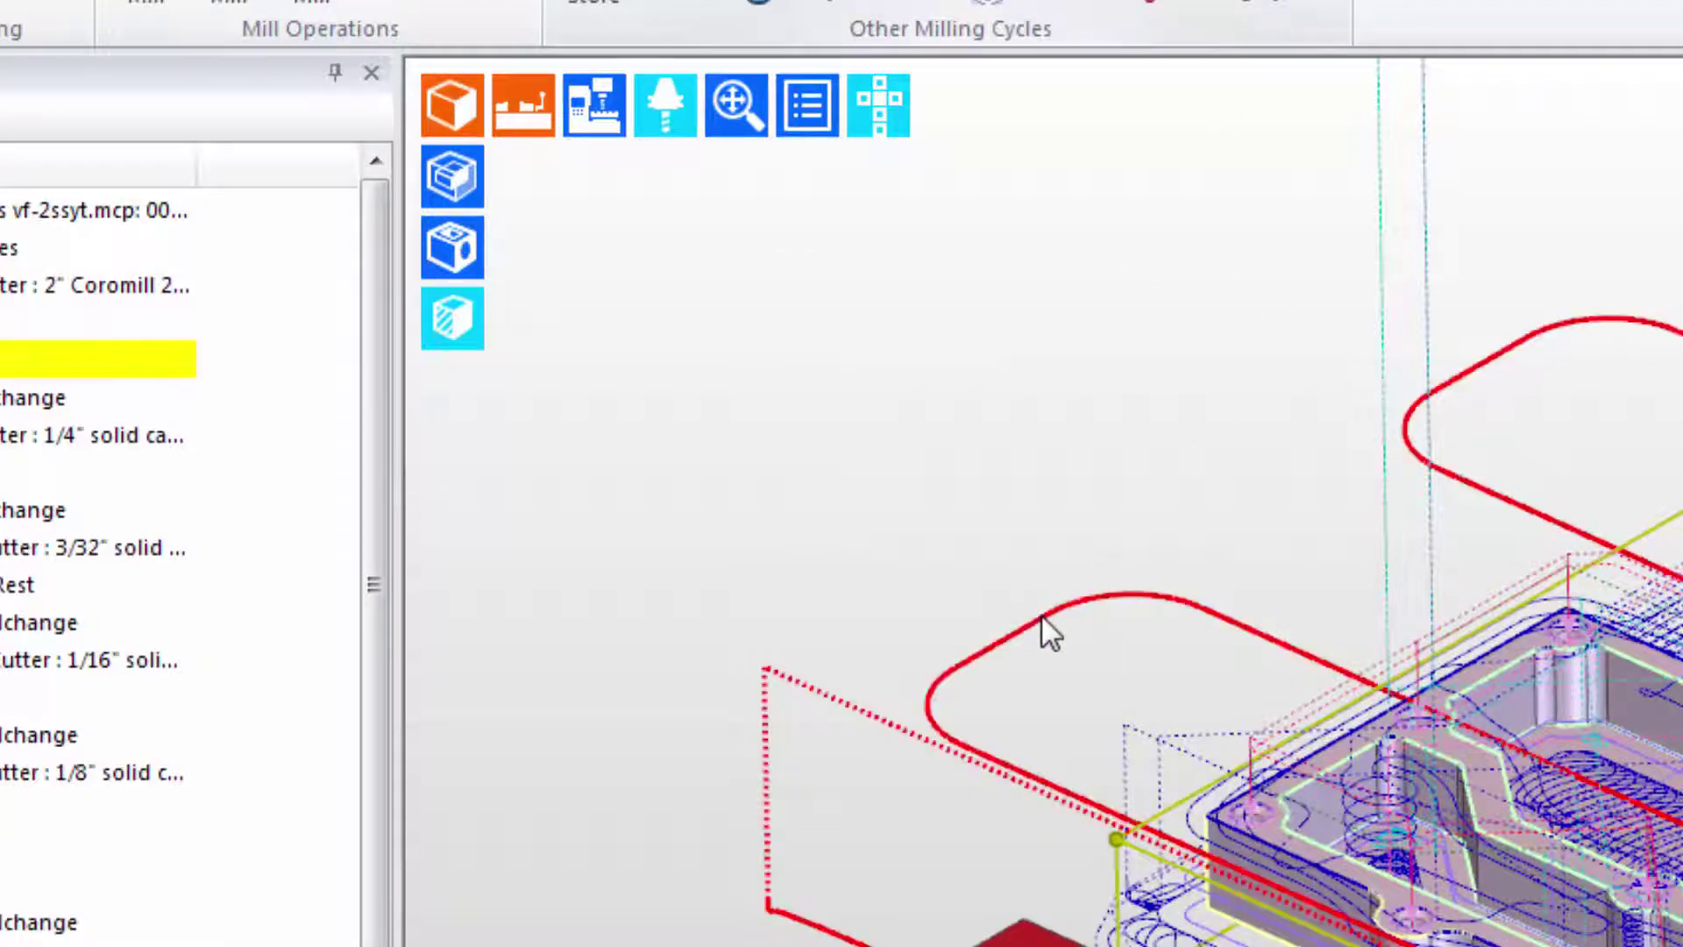
mouse_move(1049, 614)
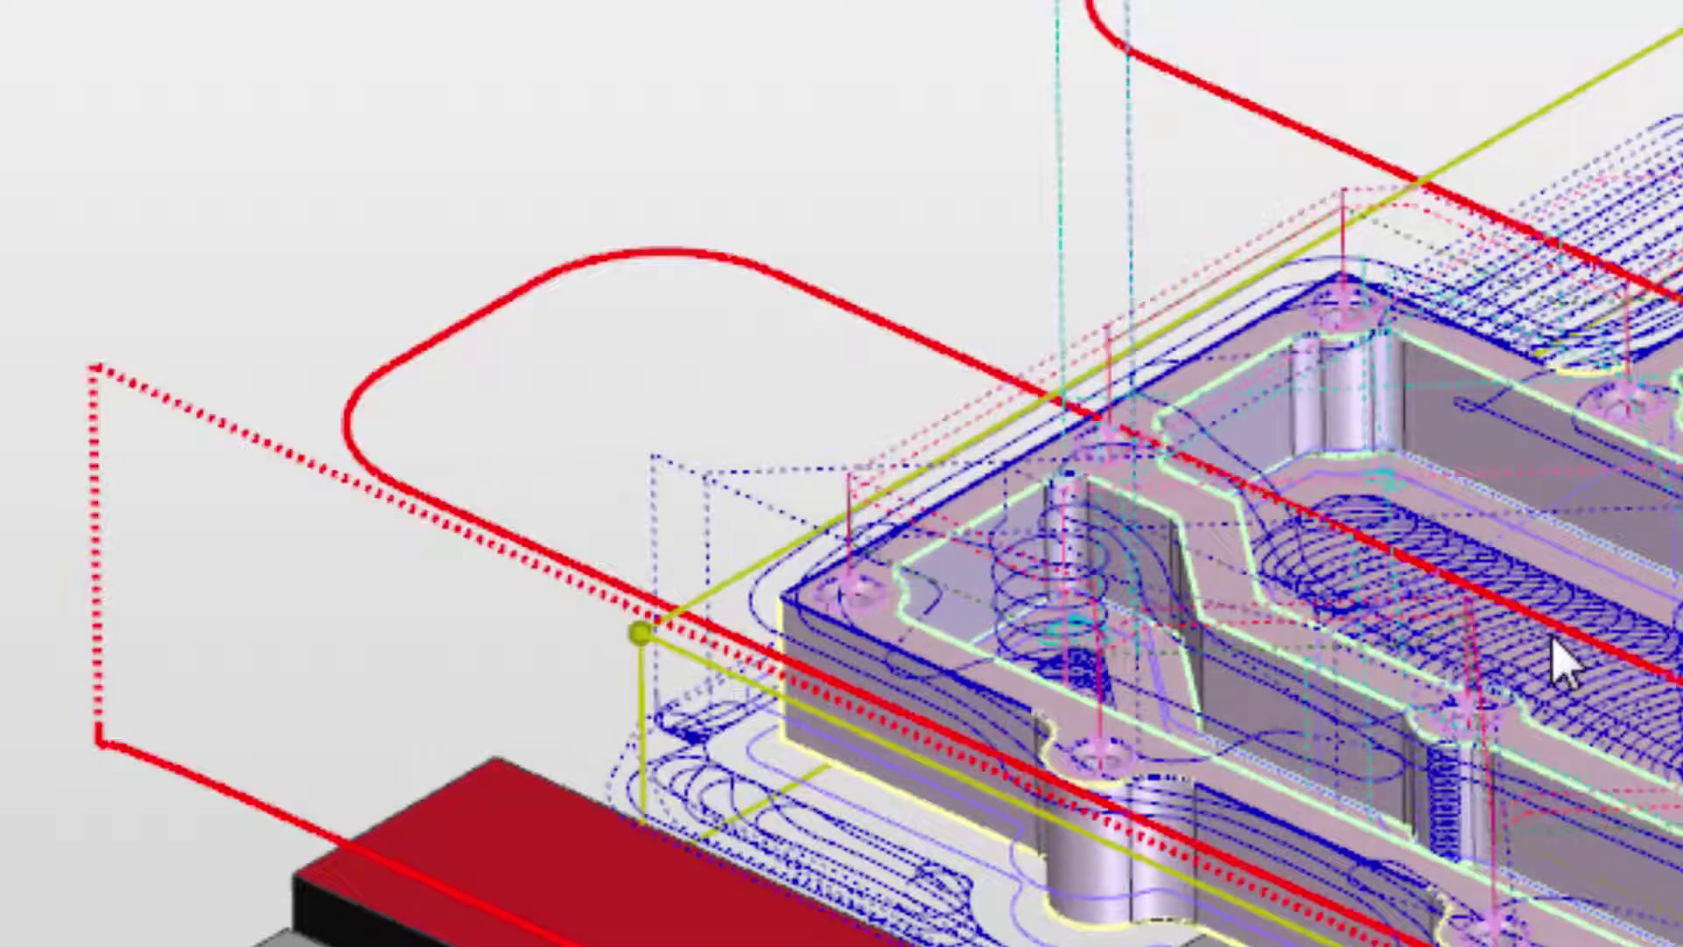
mouse_move(1561, 668)
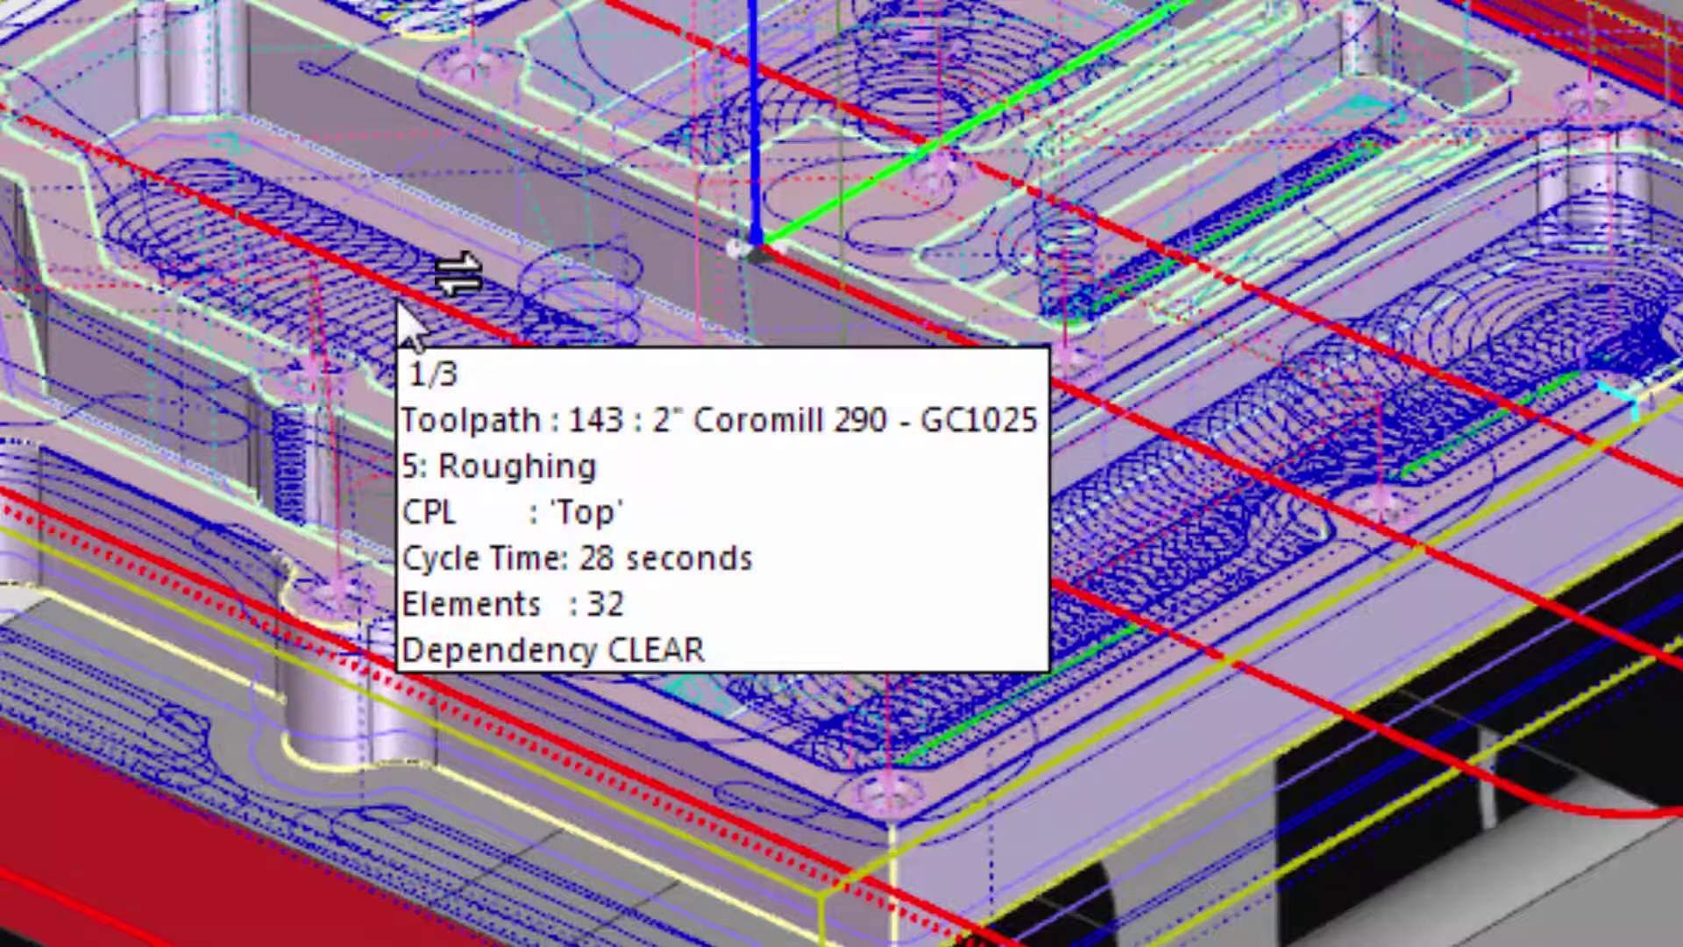
Cycle the overlapping picks from Toolpath 143 through Face 56 to Toolpath 162.
click(400, 305)
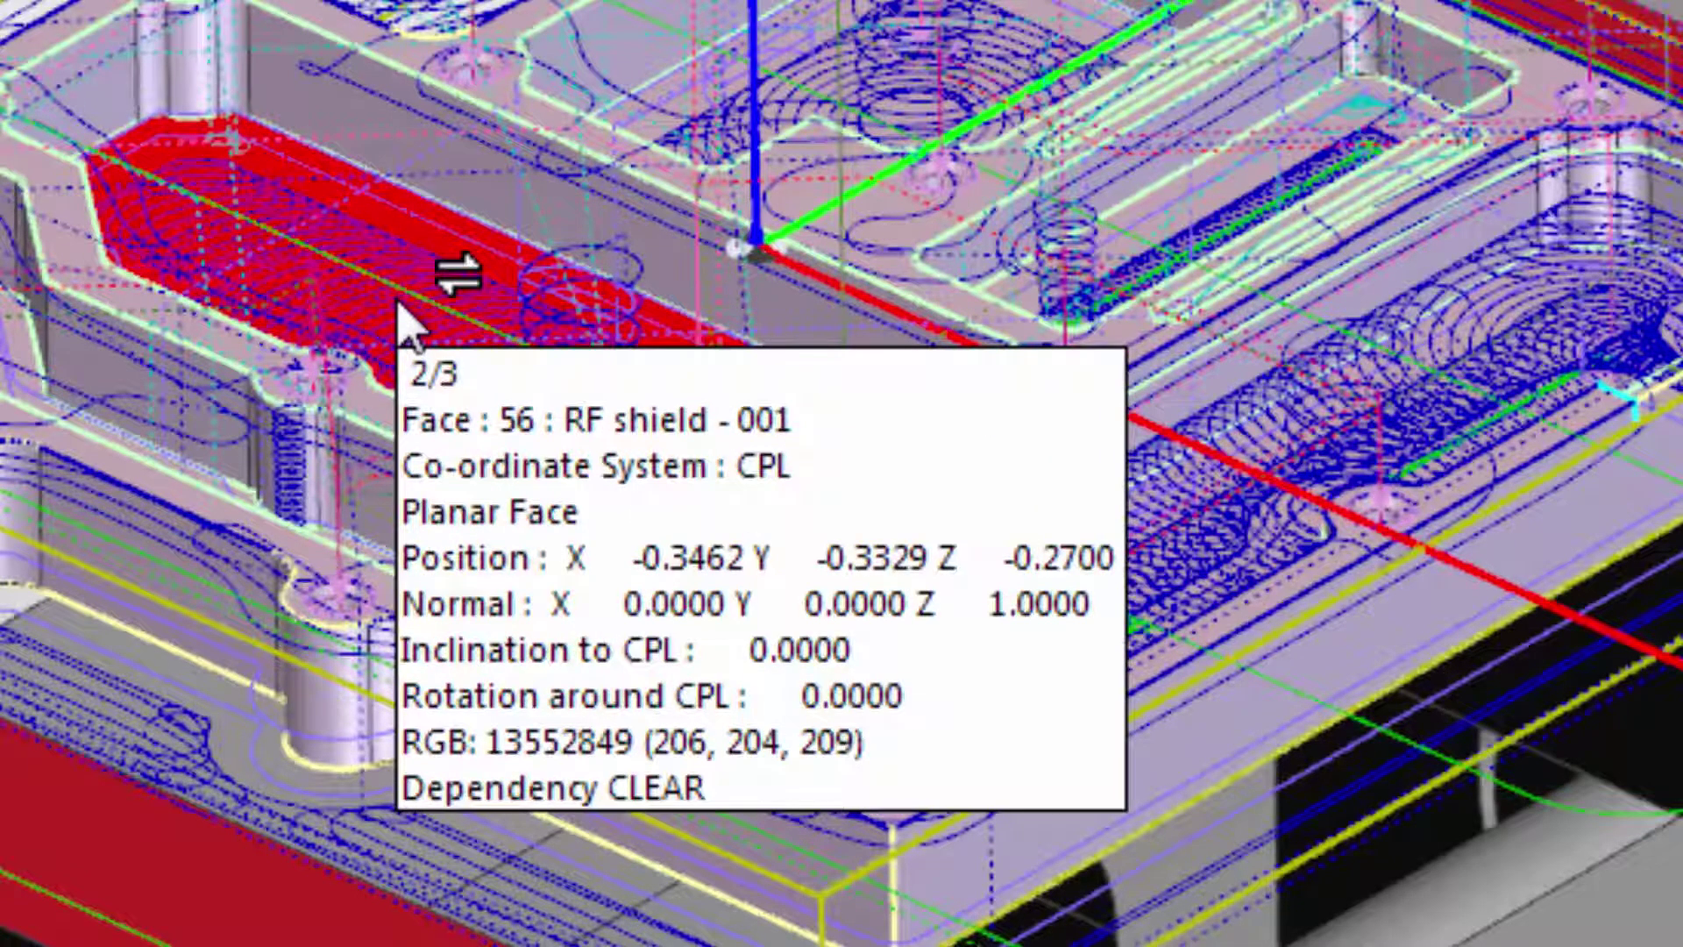
click(401, 305)
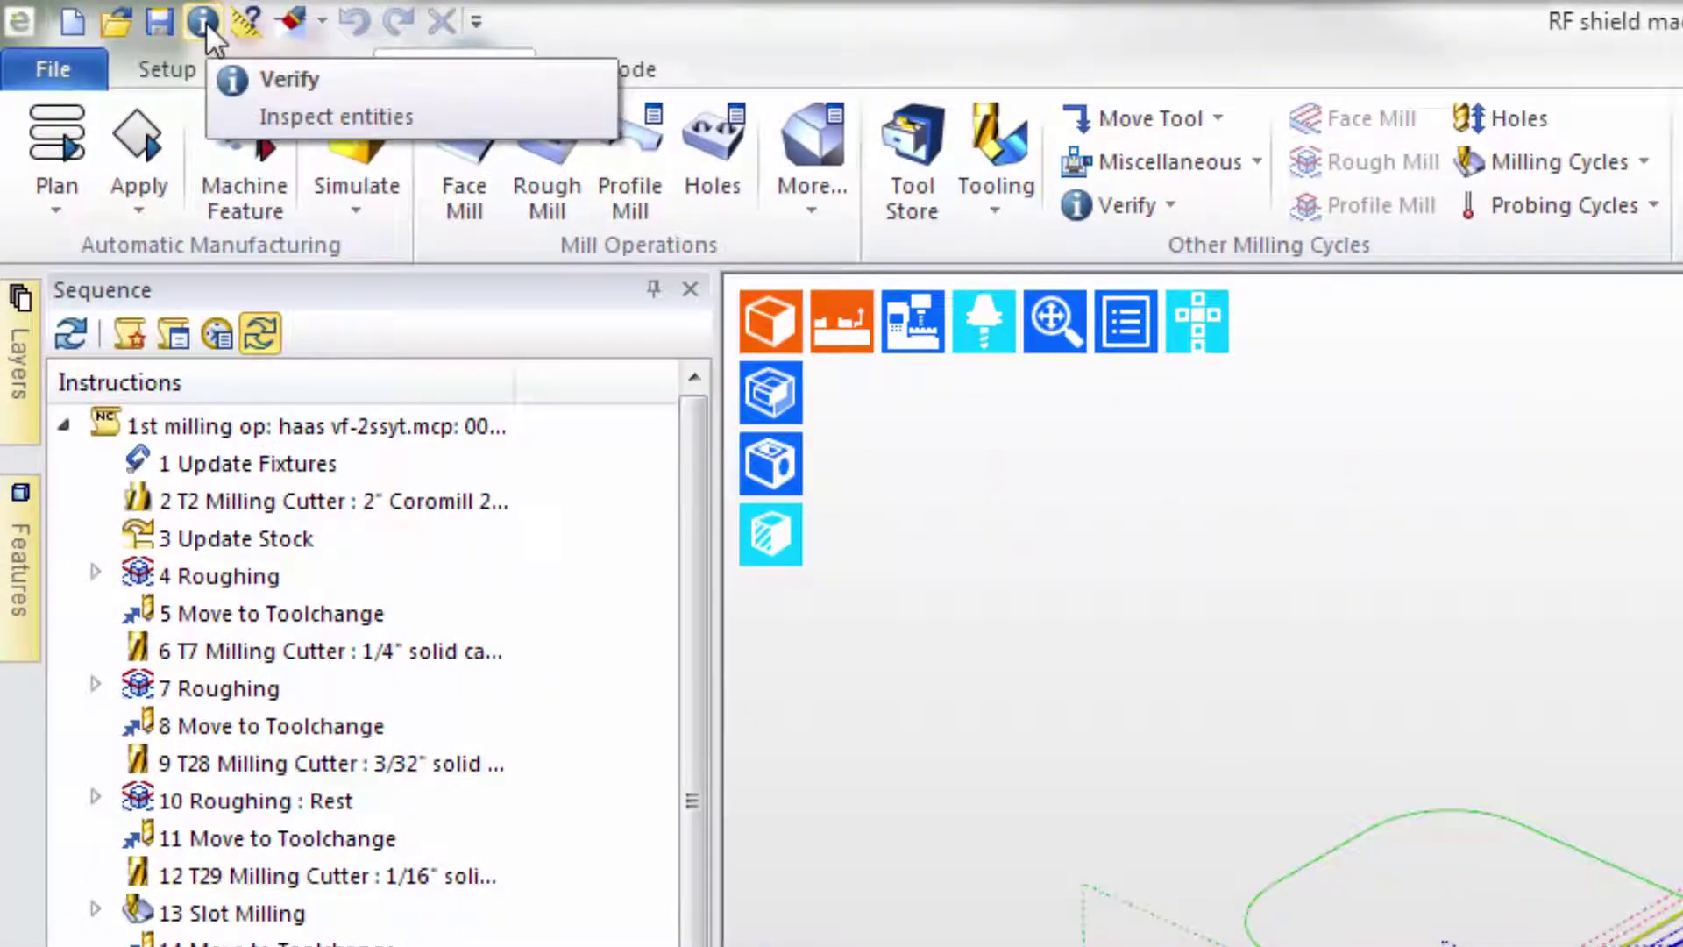
Report entity information for the 7 Roughing toolpath: 1/4" endmill, 12 minutes 49 seconds.
click(205, 22)
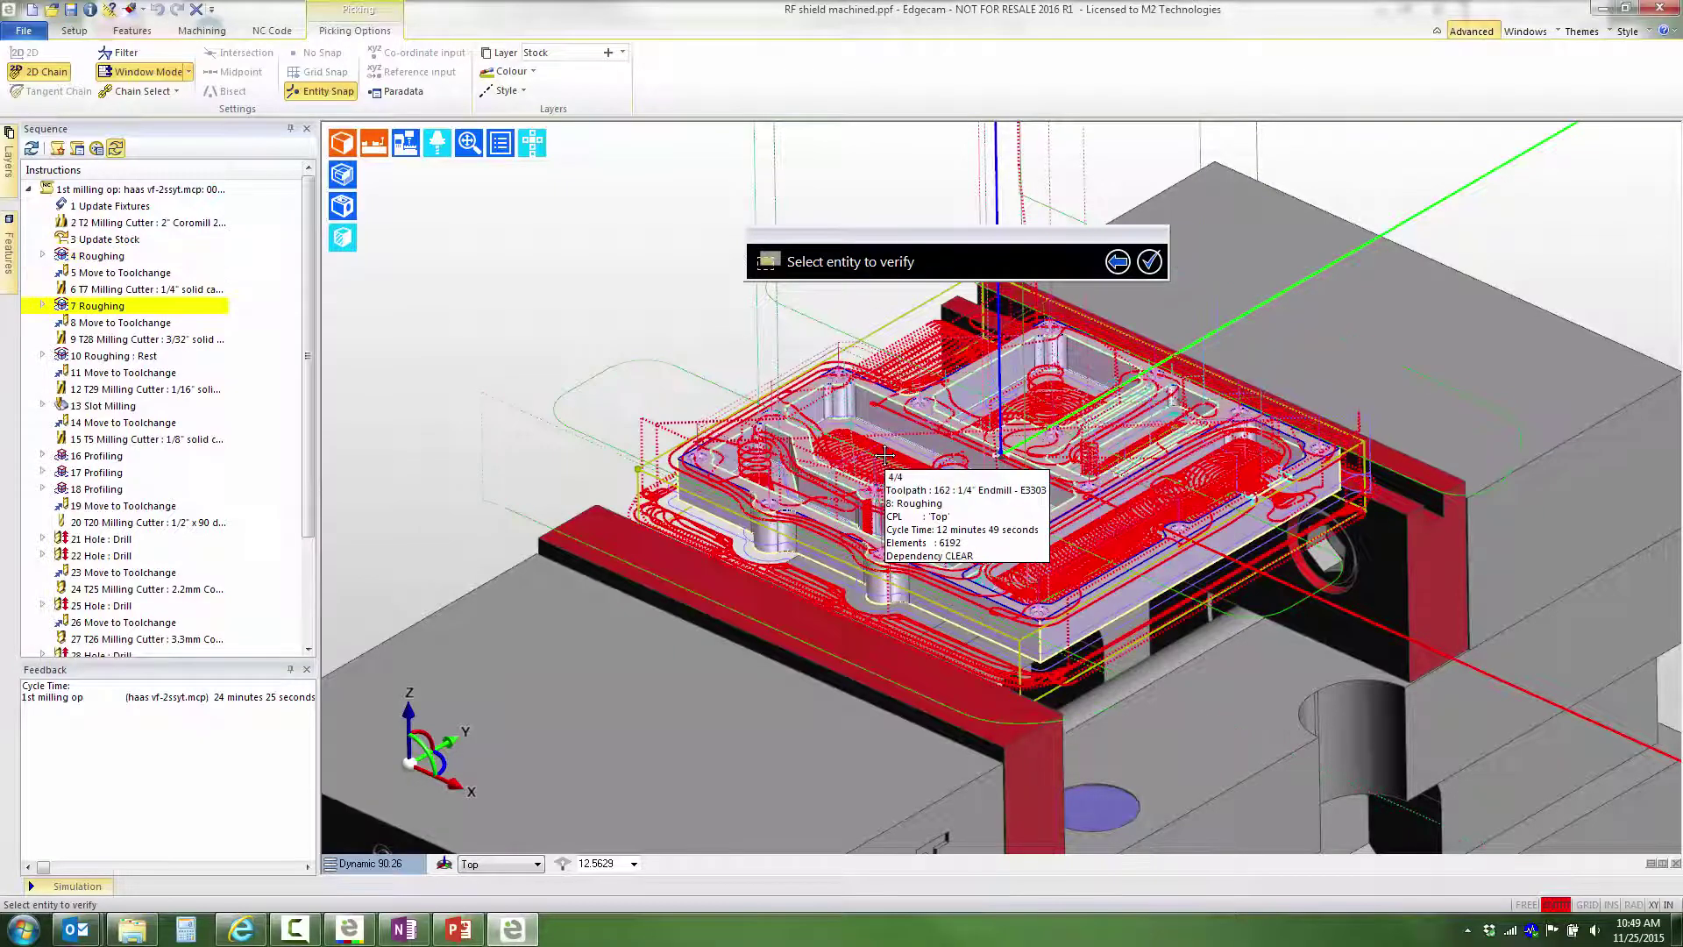
click(884, 454)
right_click(883, 455)
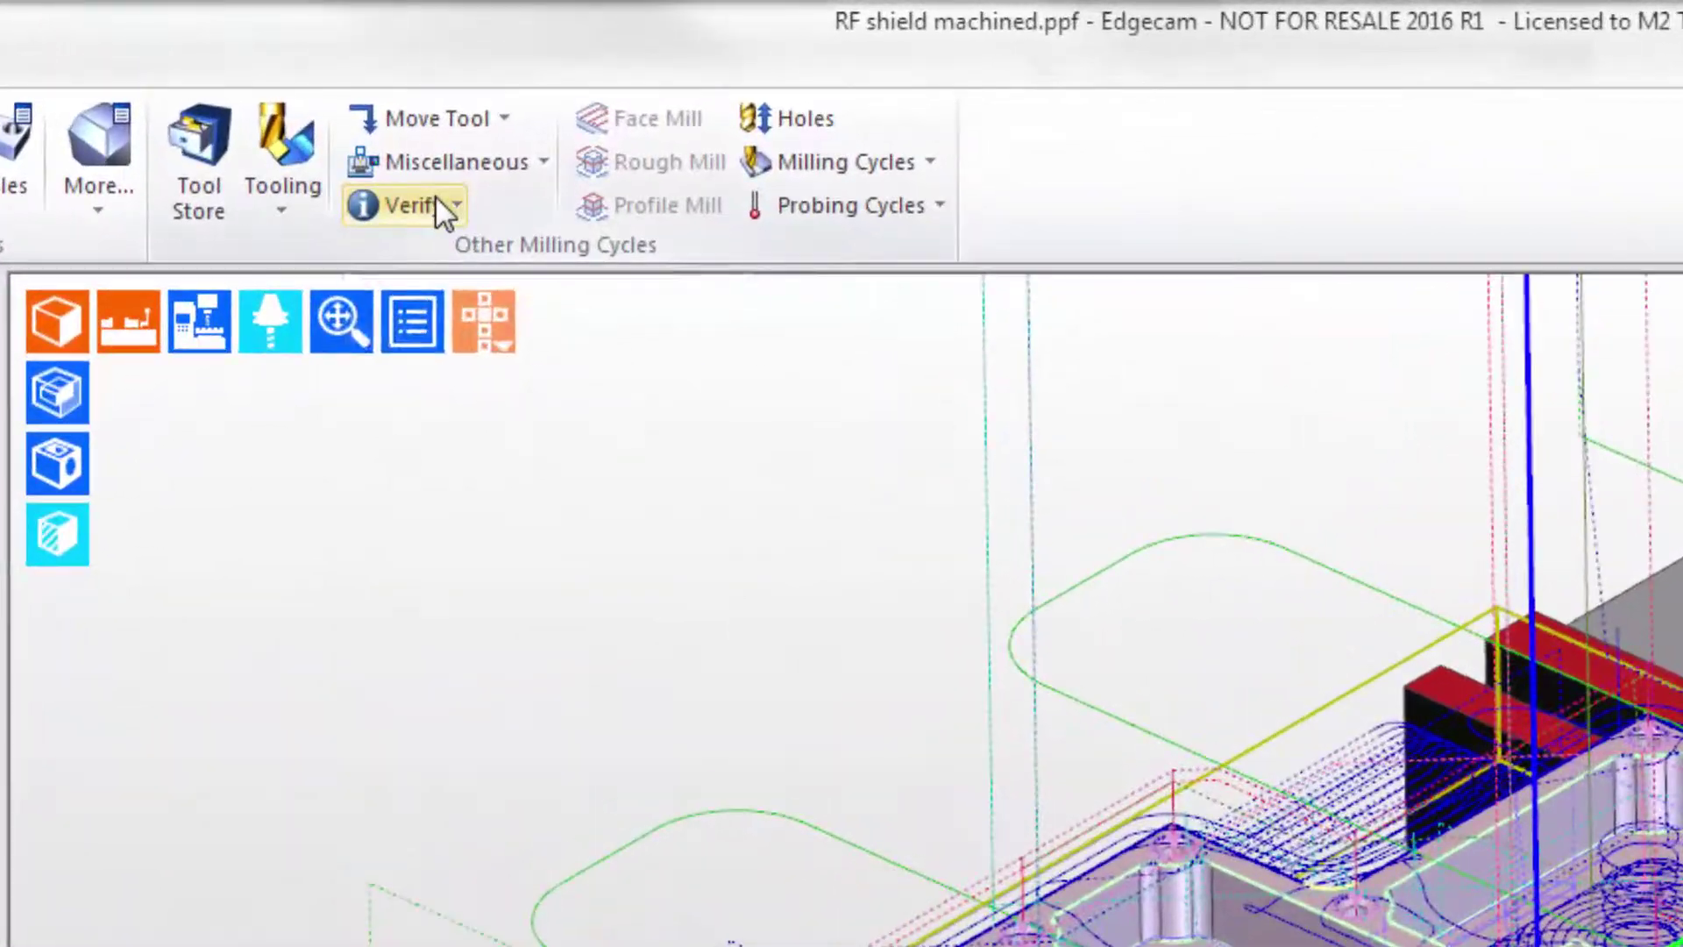
Open the Verify Entity information settings, cancel them, and open the dockable windows list.
click(436, 198)
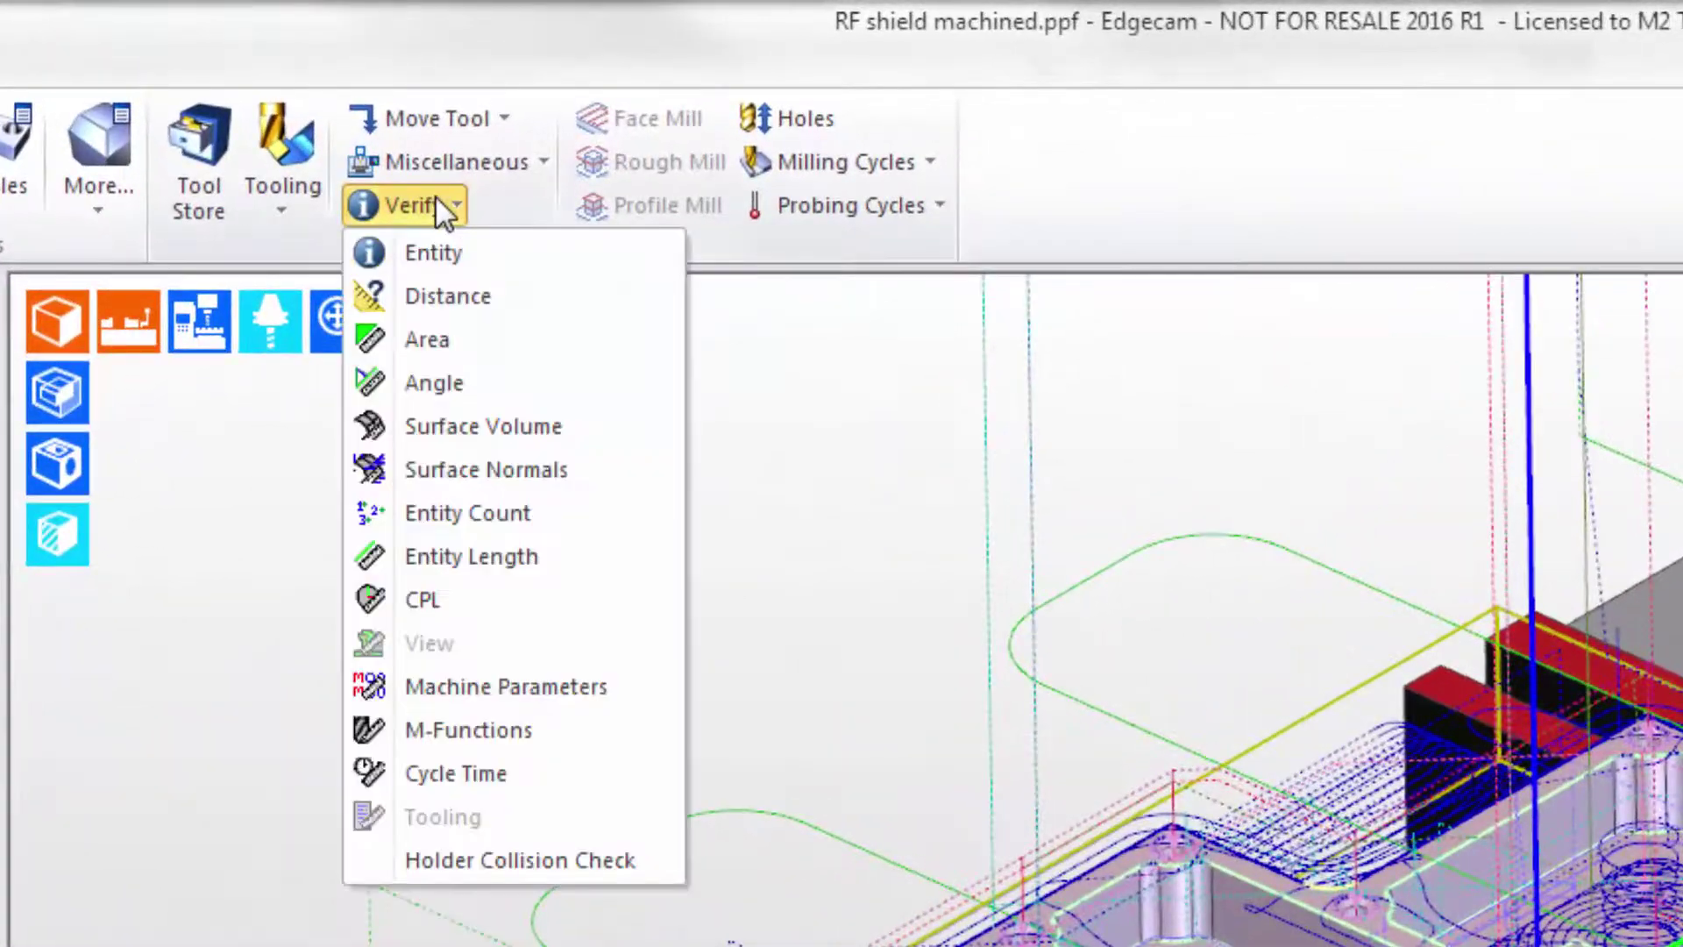
click(443, 253)
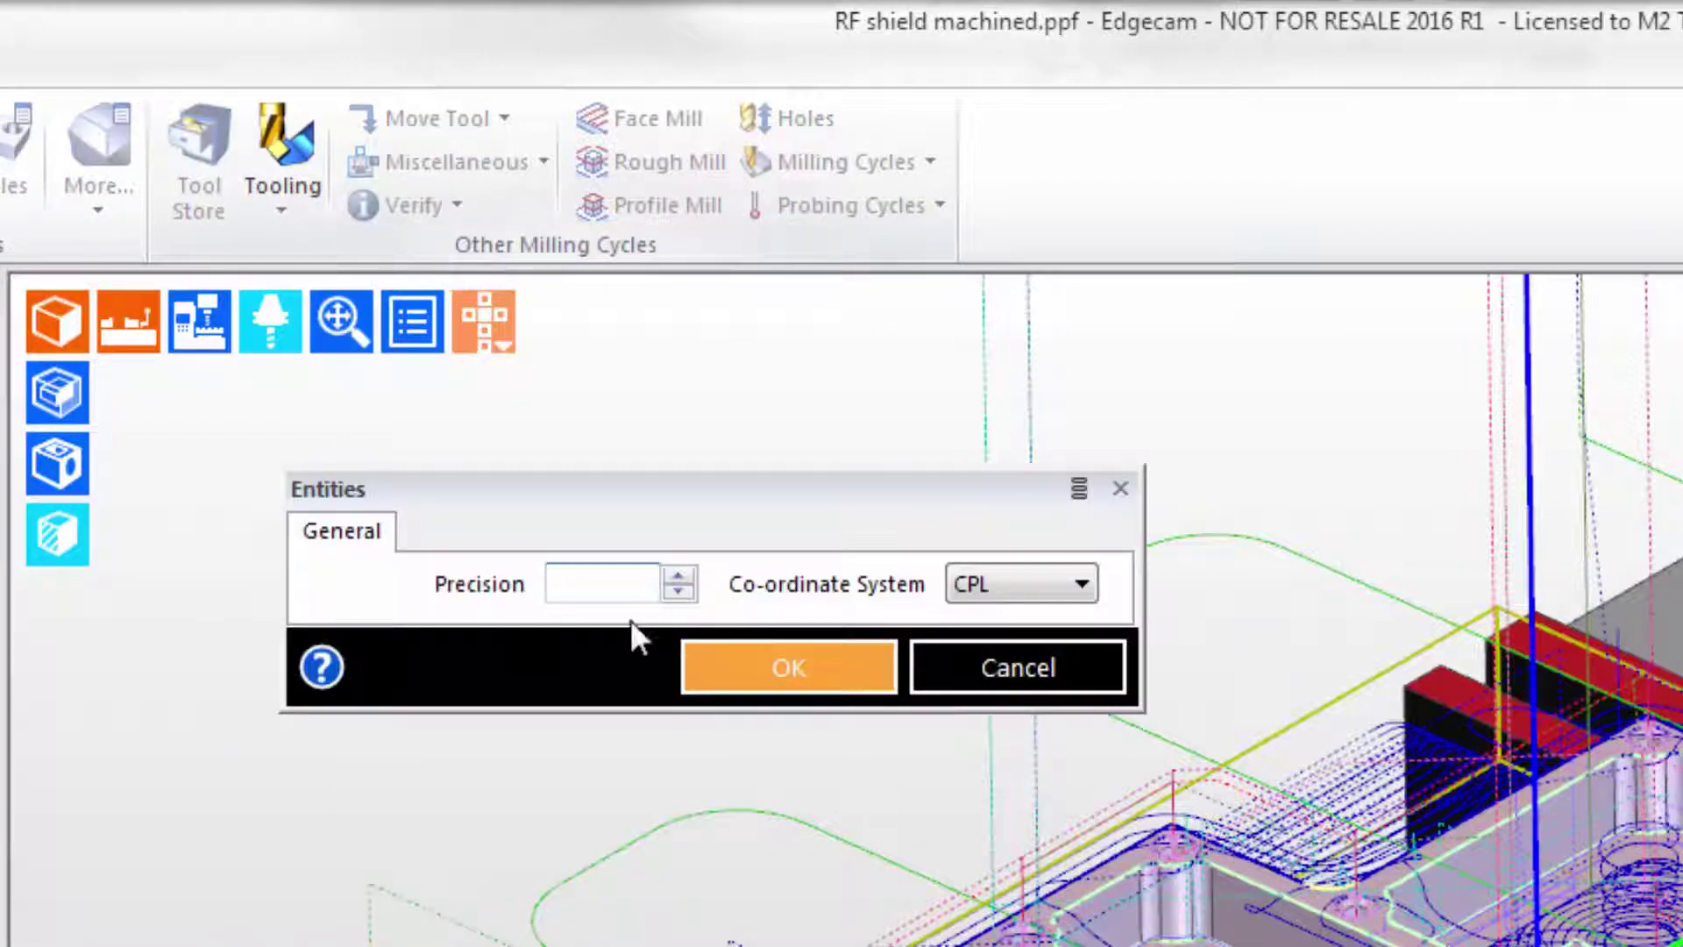
click(564, 578)
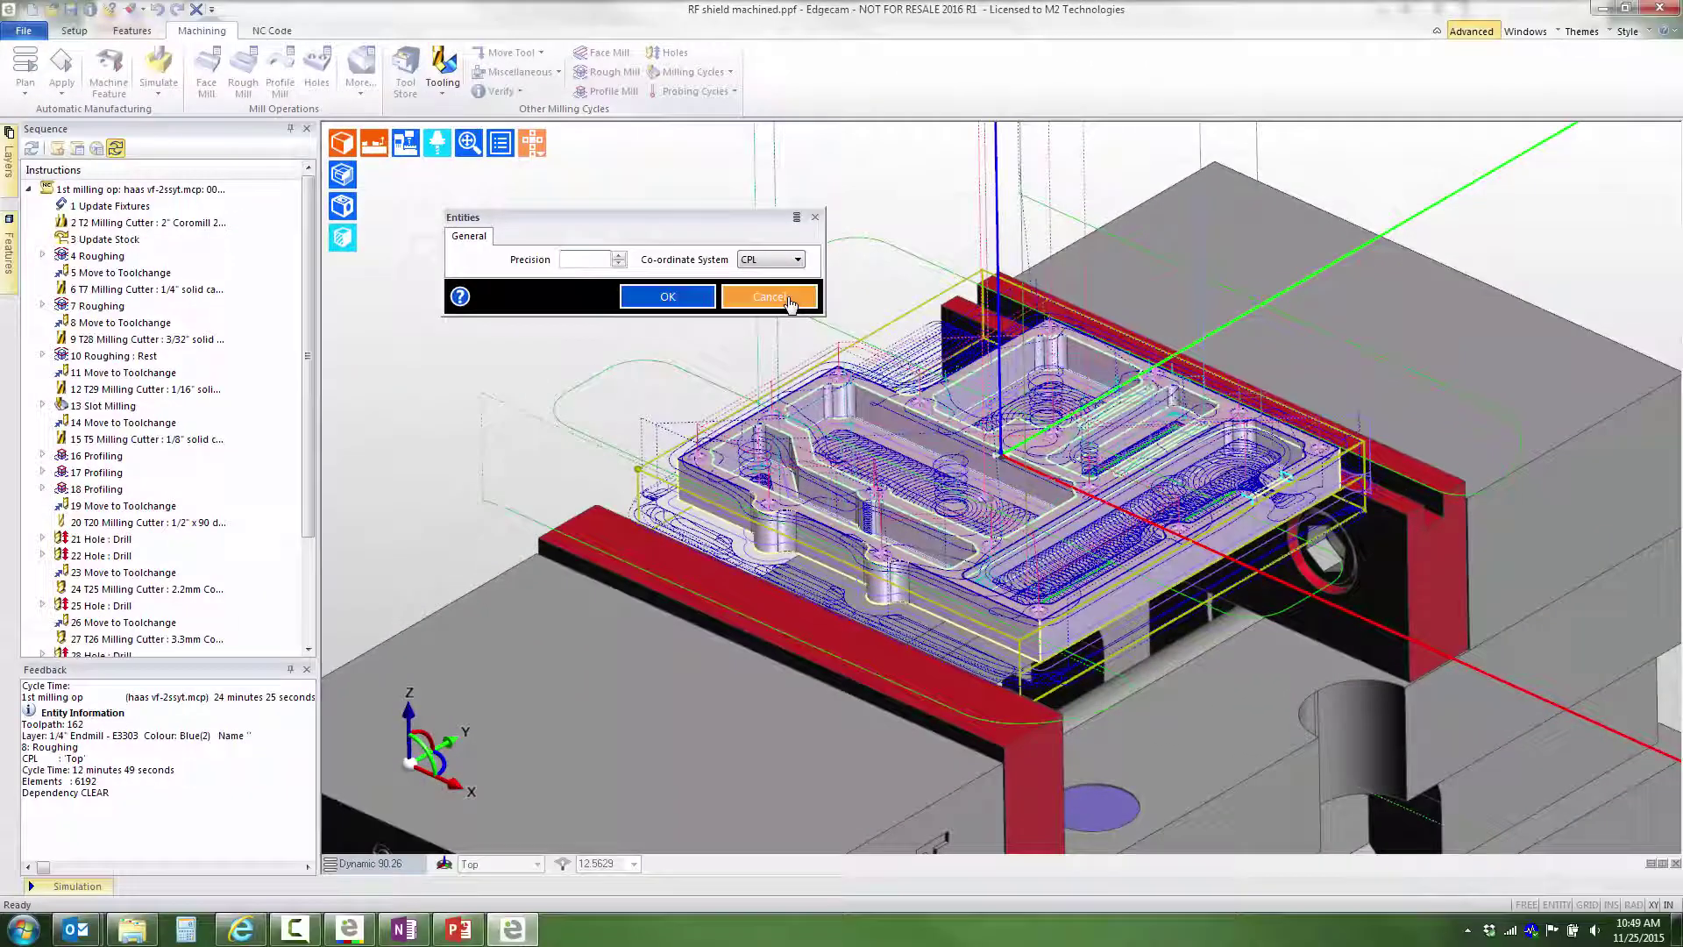
click(1018, 671)
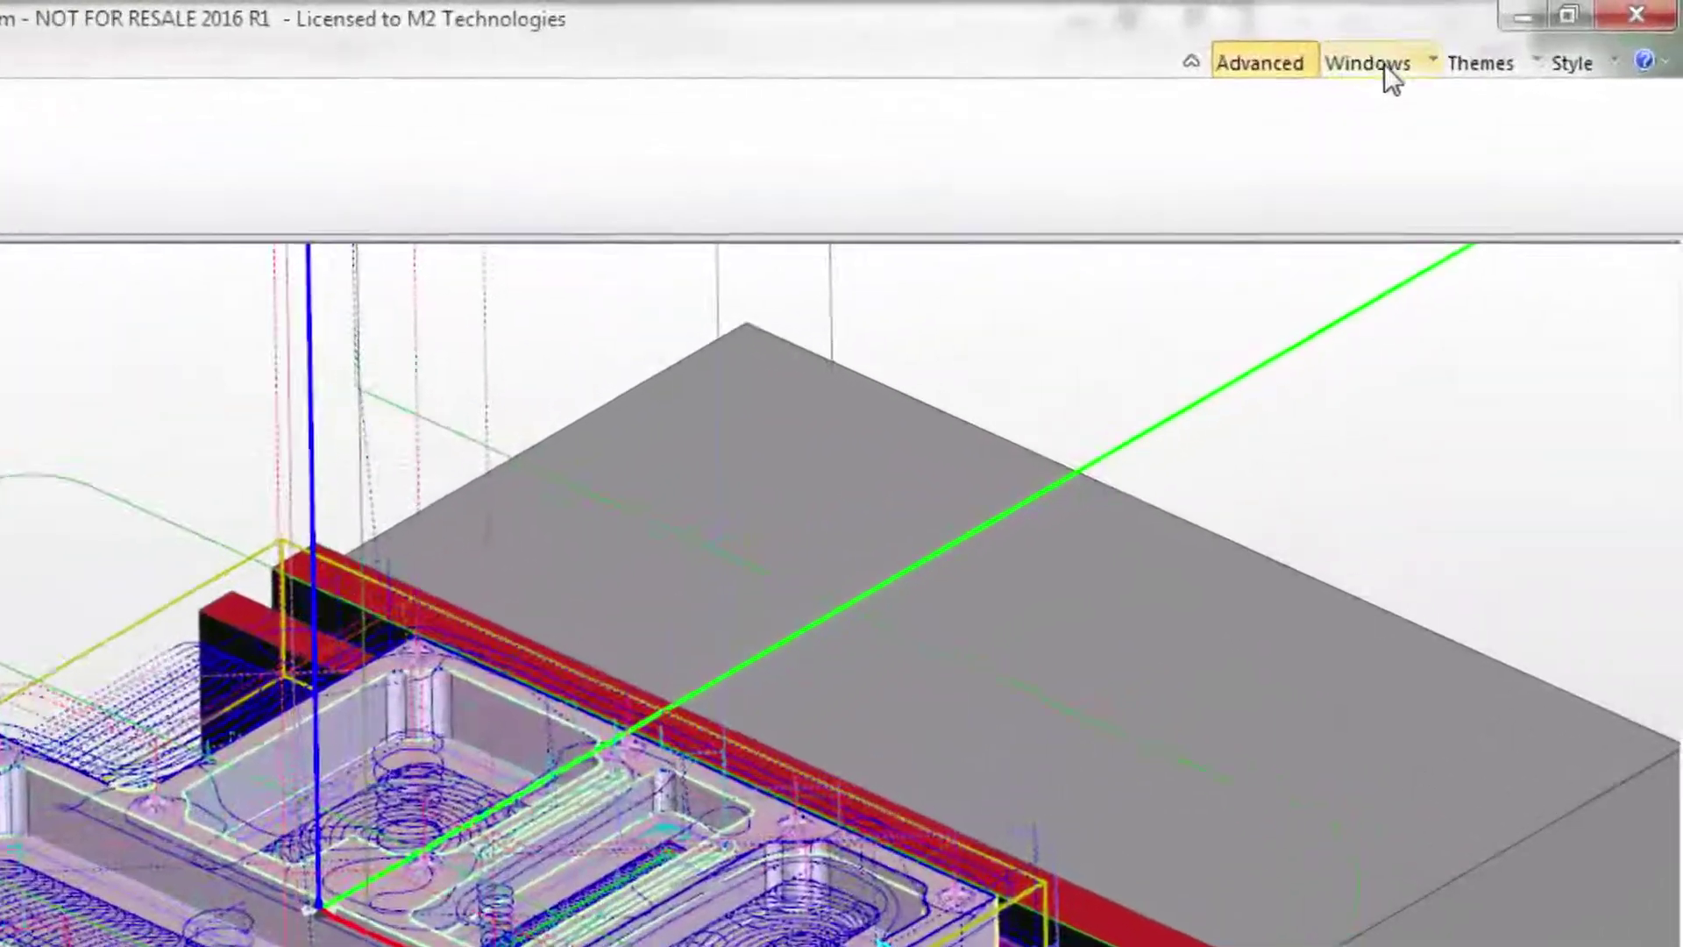
click(1536, 32)
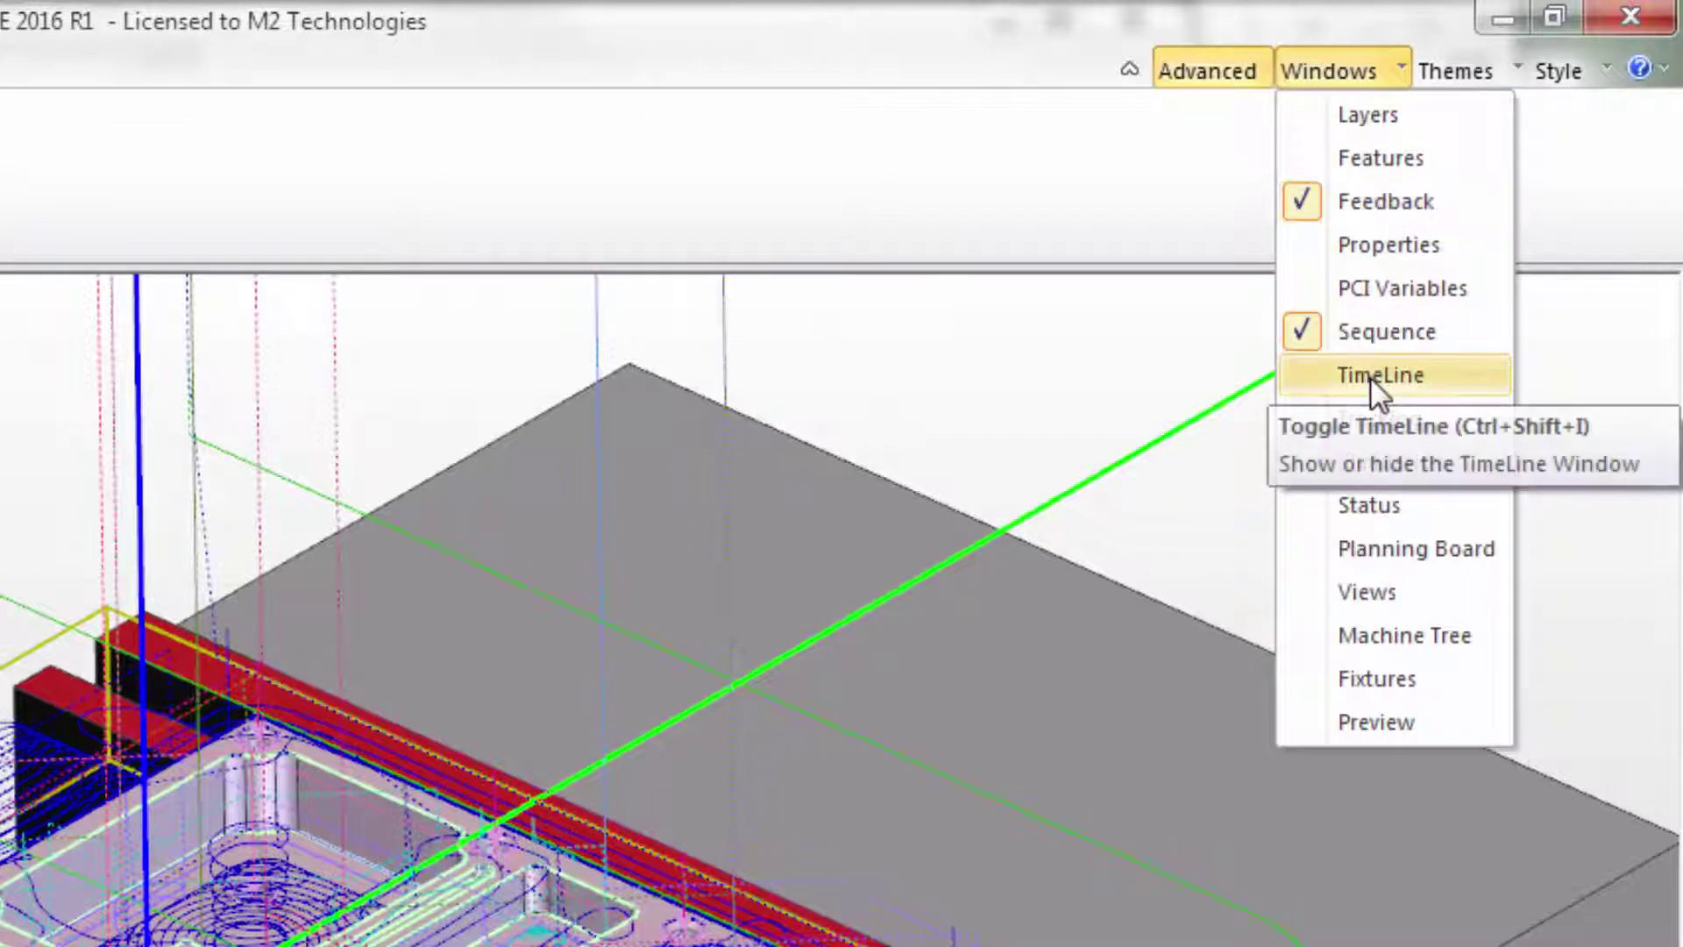
Show the TimeLine of the 1st milling op and widen it leftwards.
click(1370, 377)
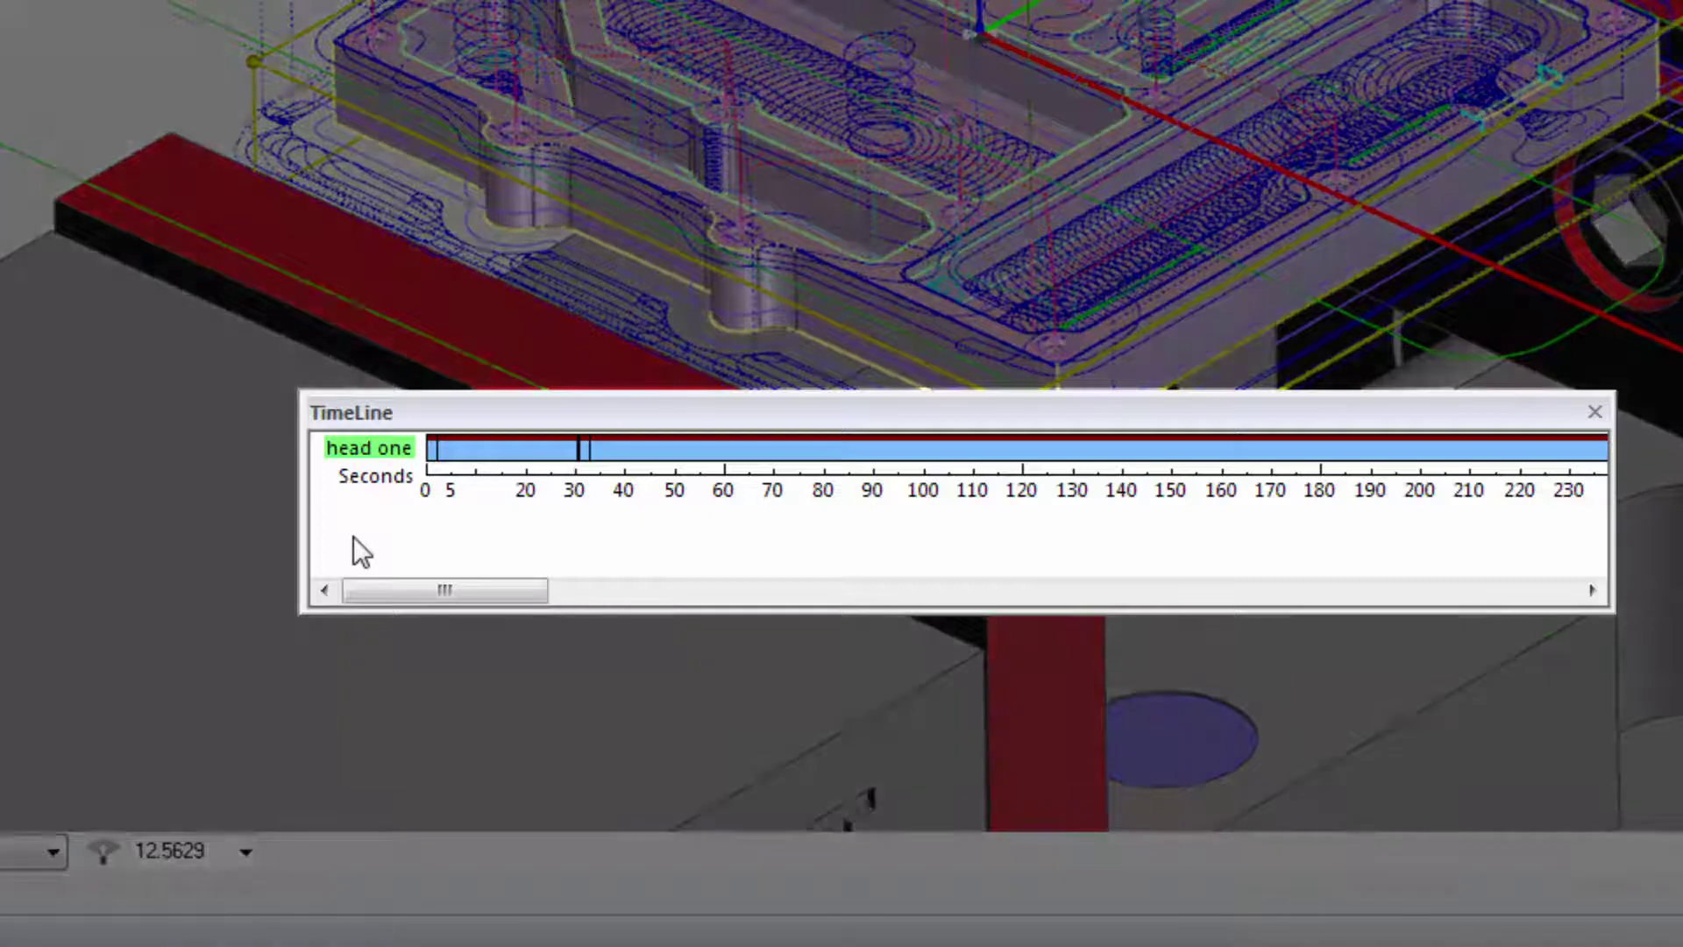
drag(477, 591, 394, 593)
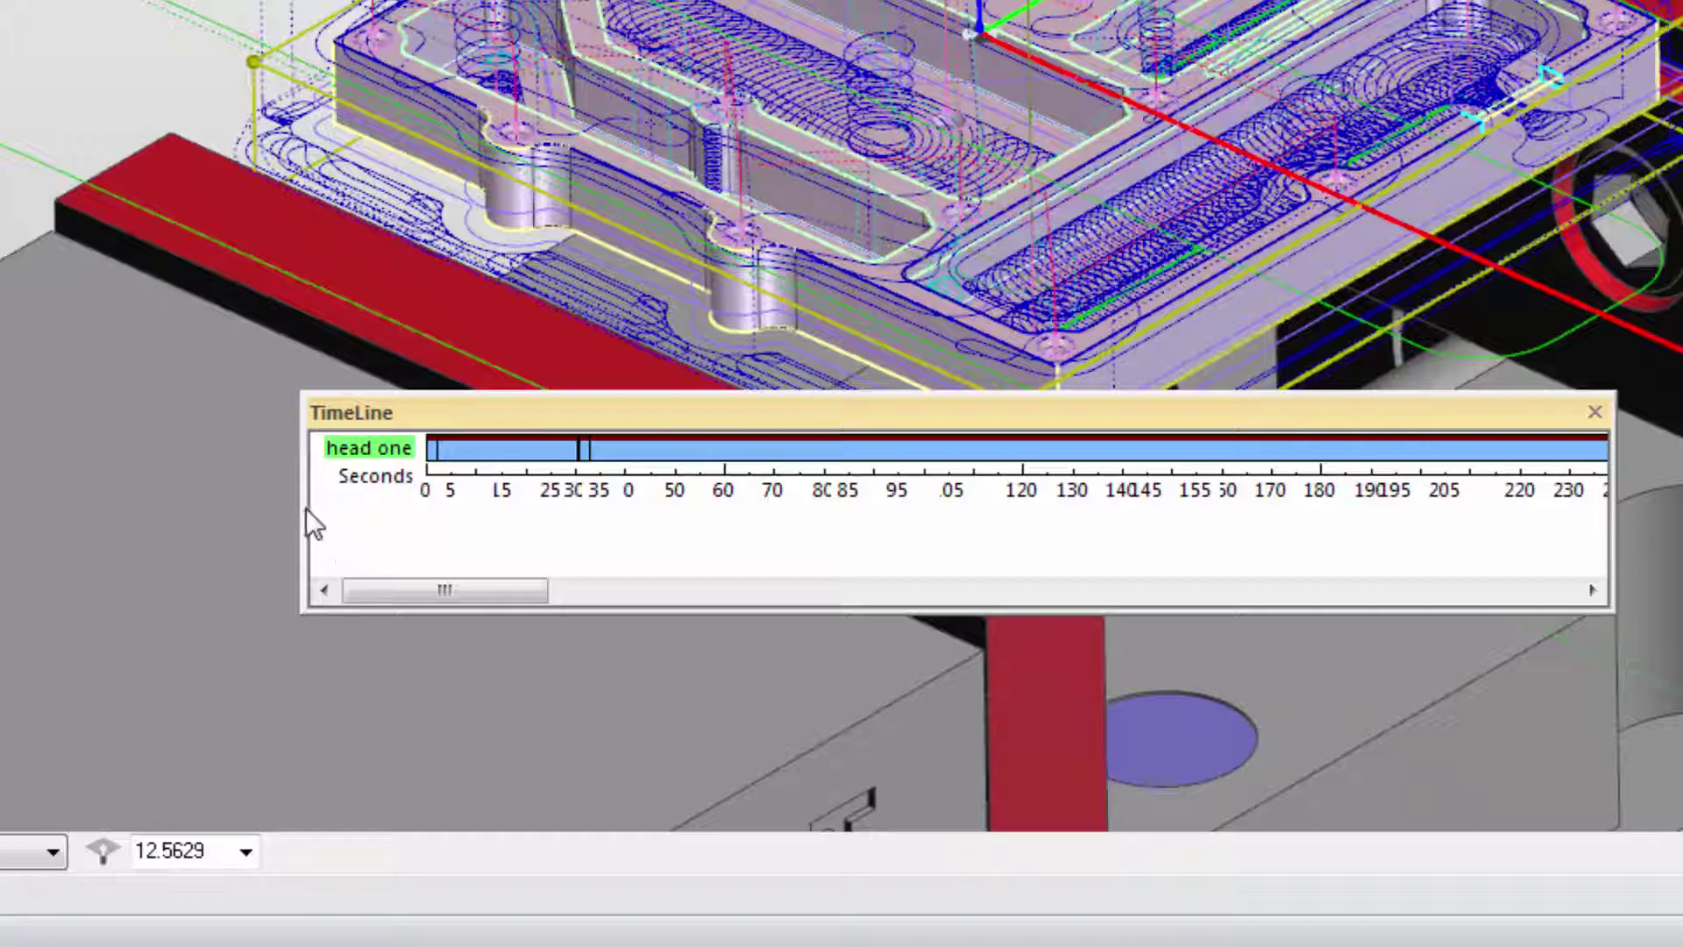
drag(302, 504, 121, 508)
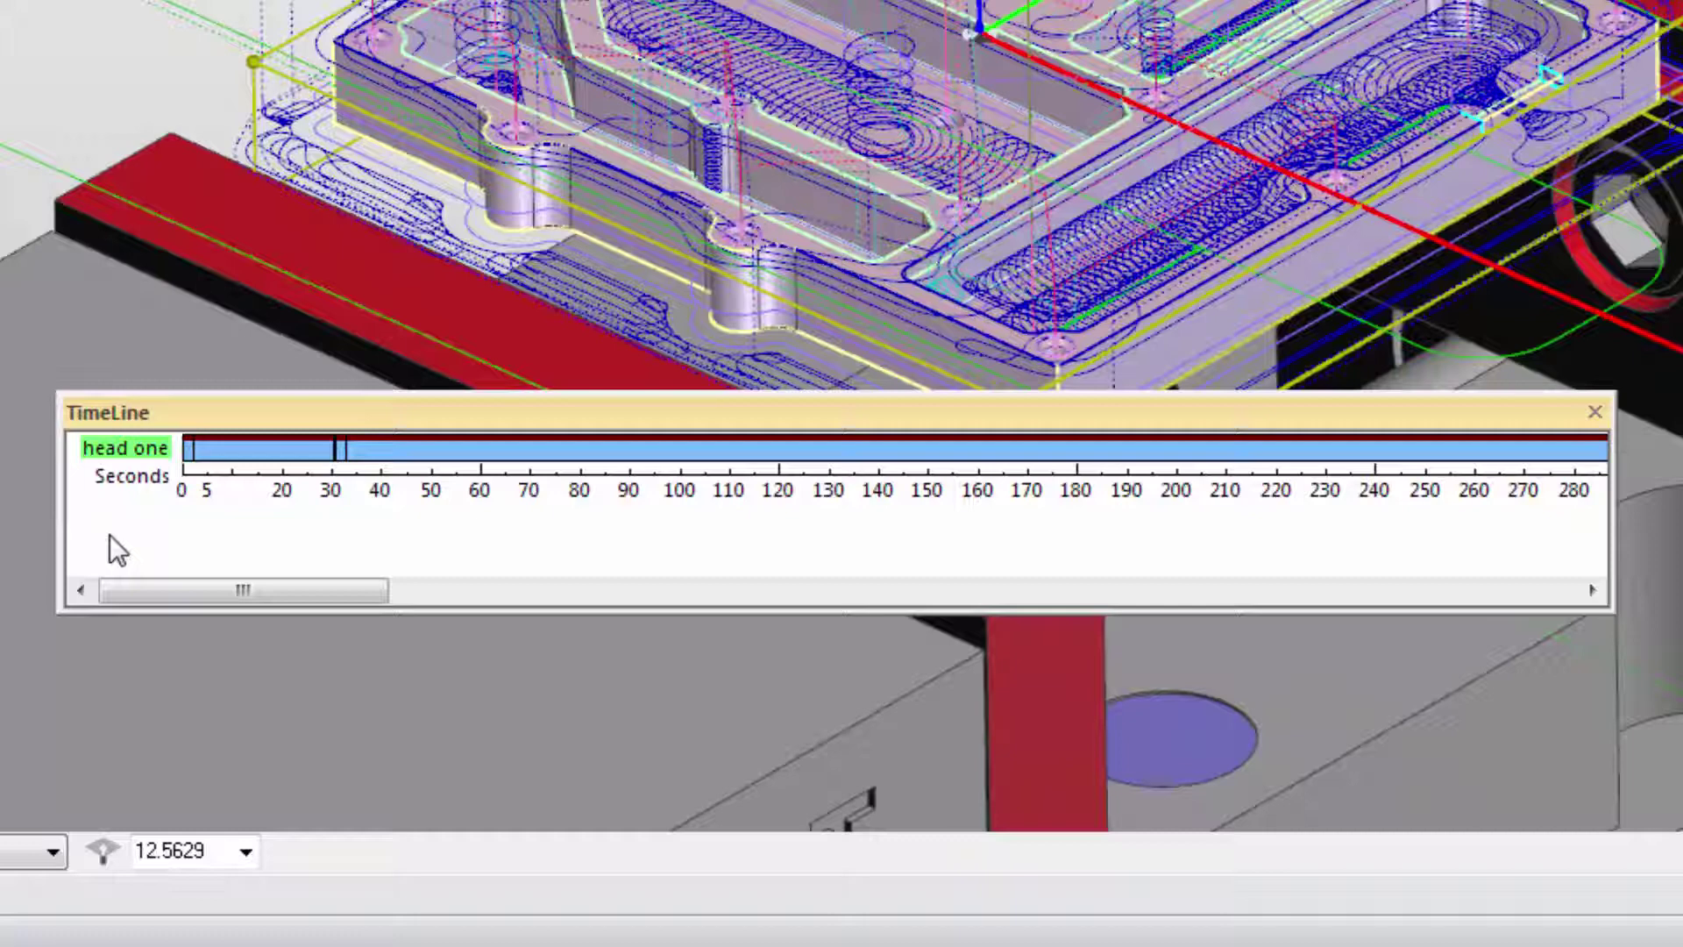
scroll(109, 536, down, 3)
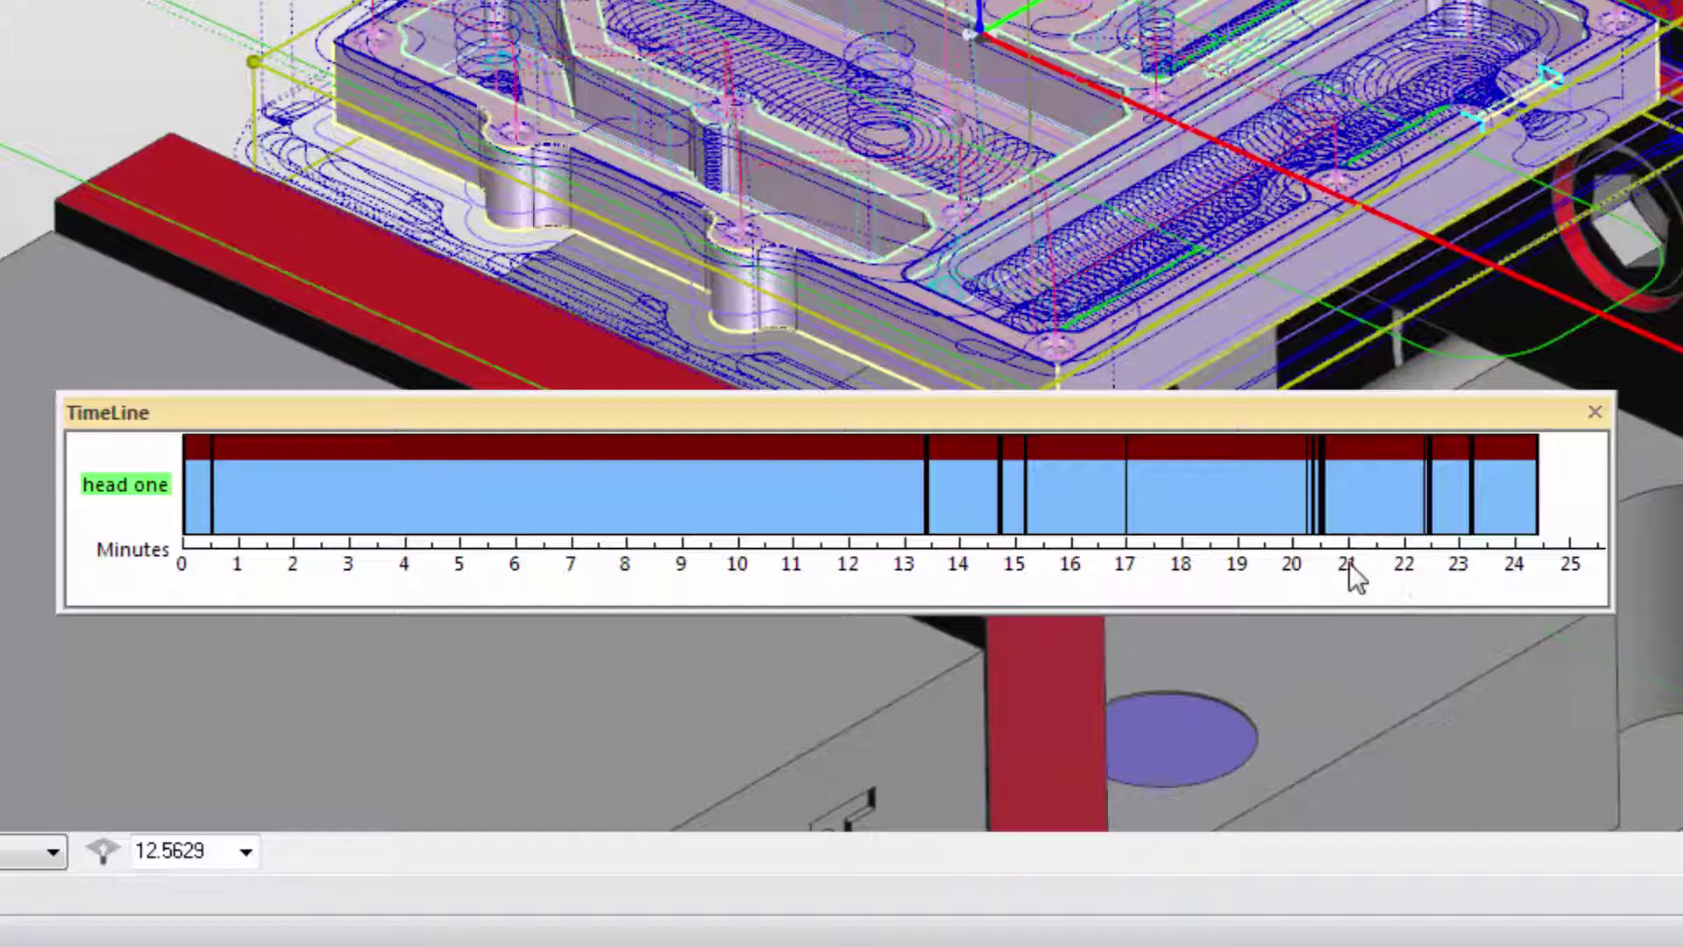
mouse_move(1450, 488)
mouse_move(539, 504)
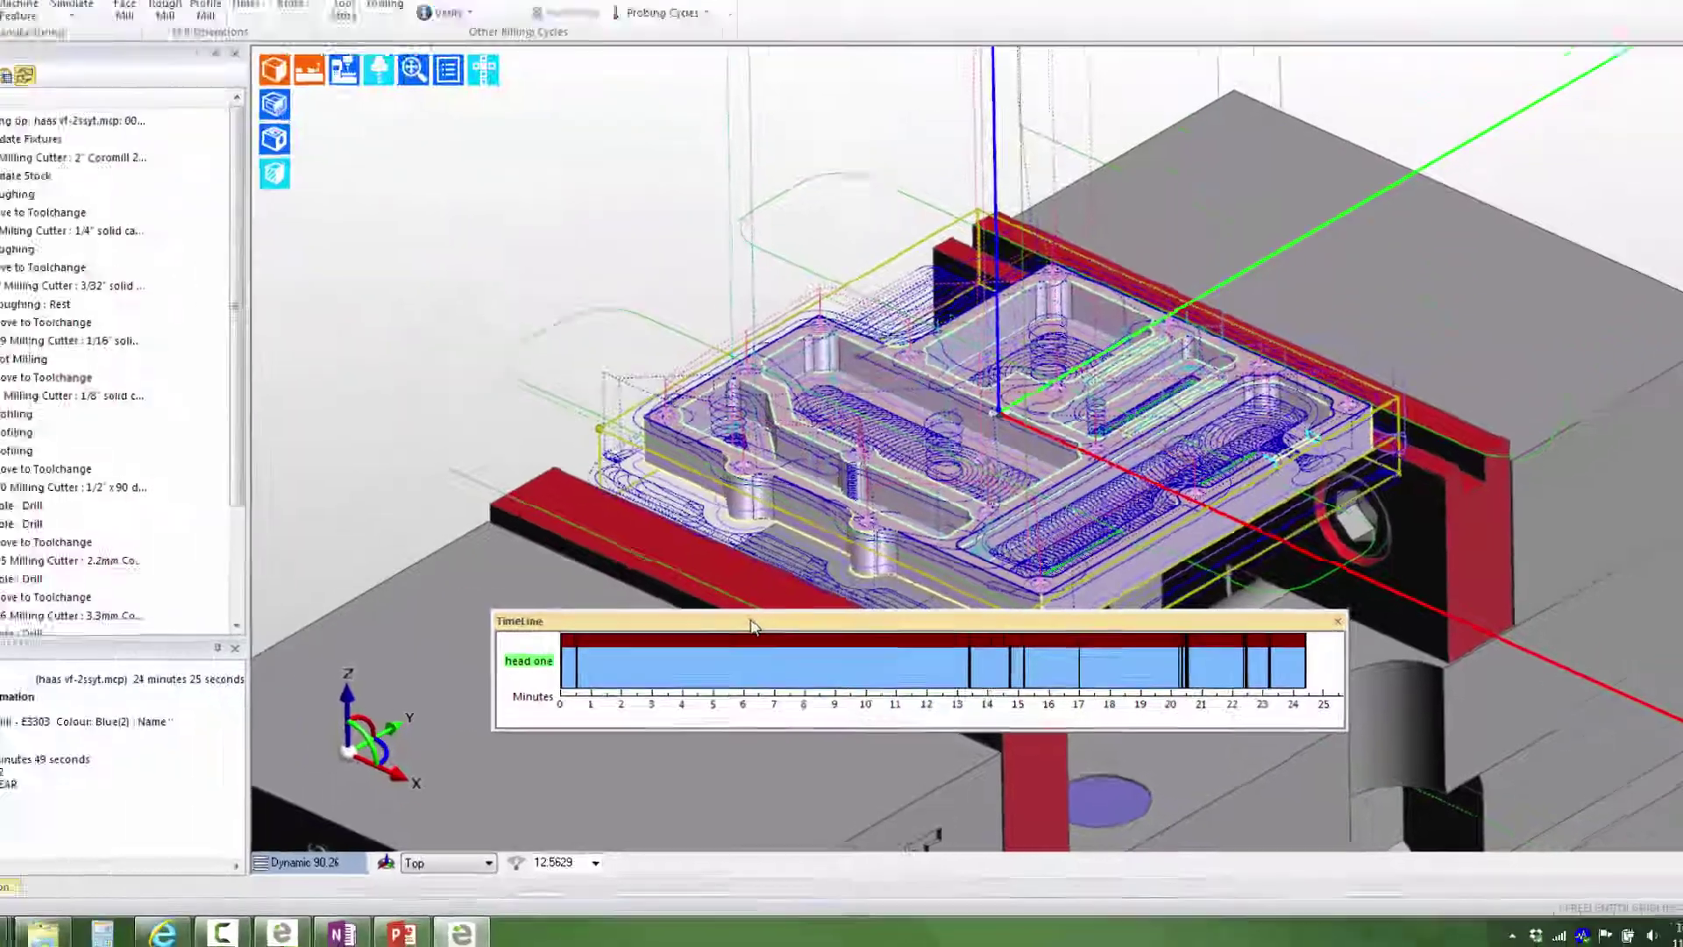
Dock the TimeLine as auto-hide, then bring up the 7: Roughing block's context menu.
drag(750, 625, 1007, 531)
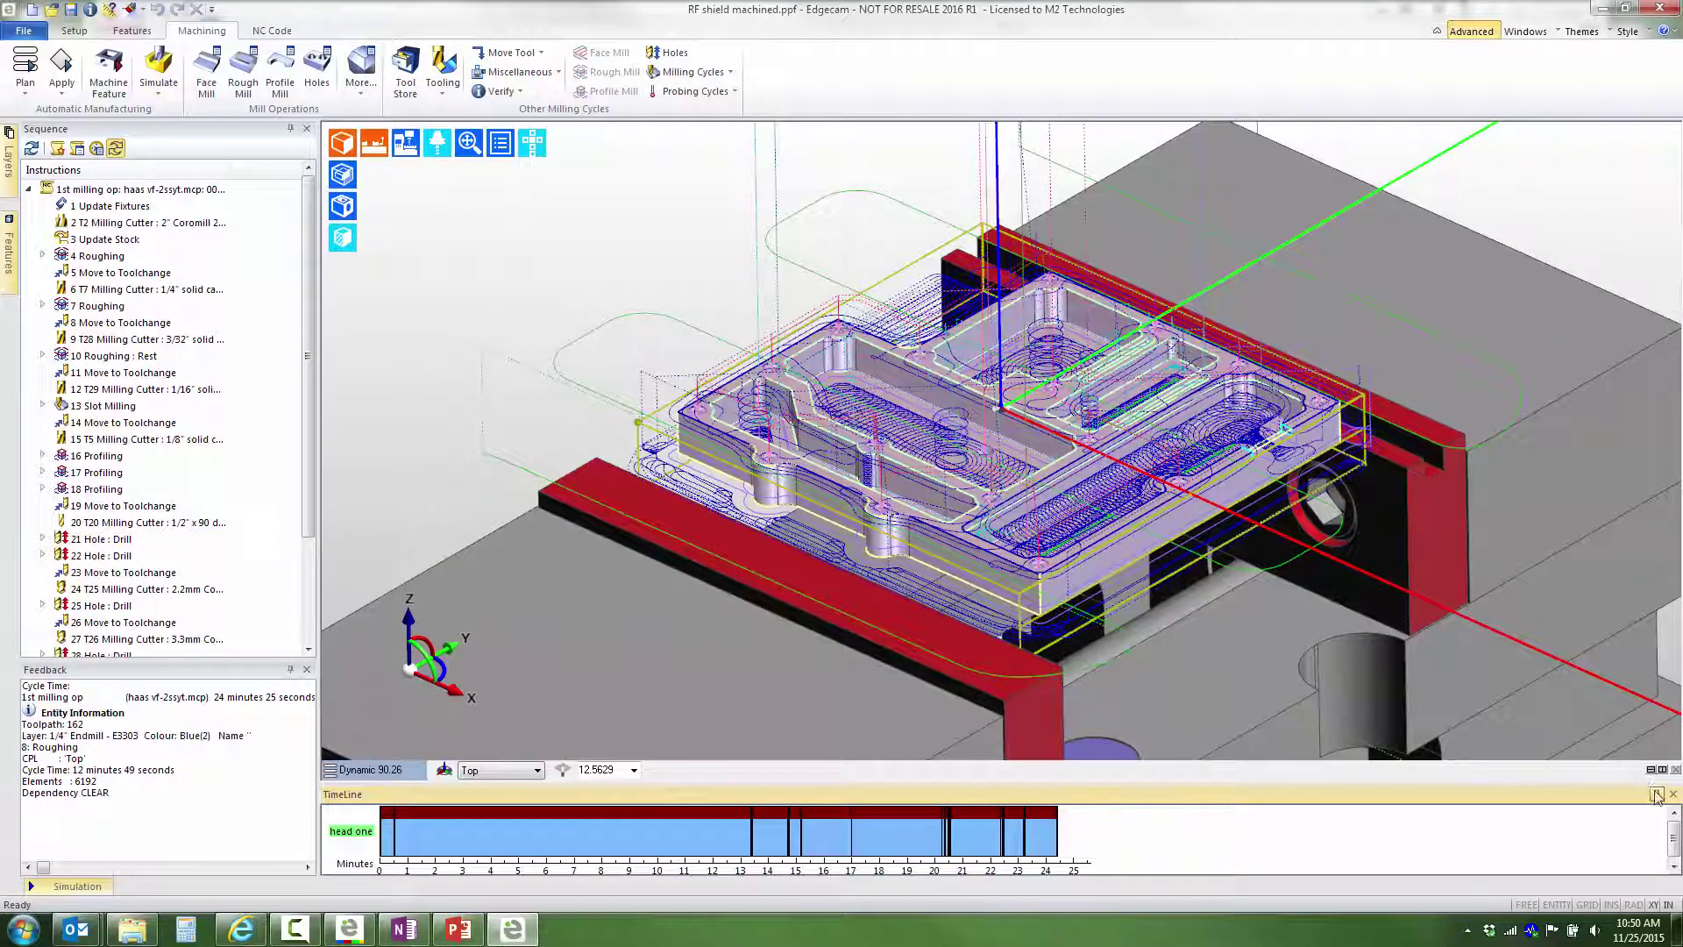
click(1657, 794)
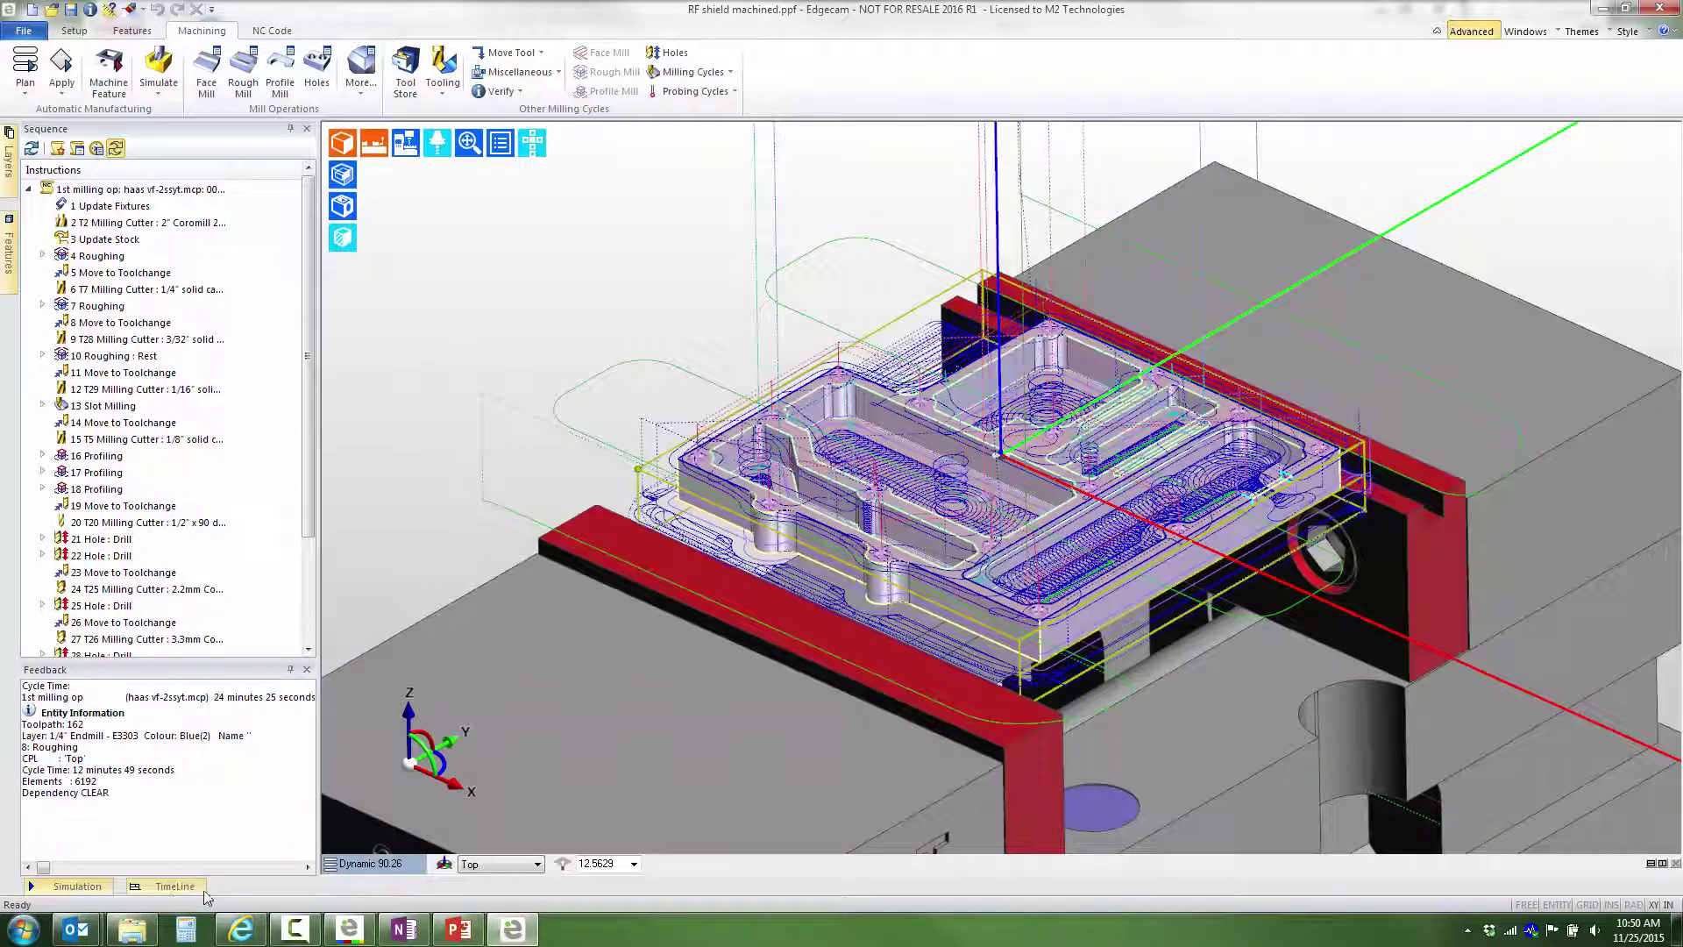
click(171, 888)
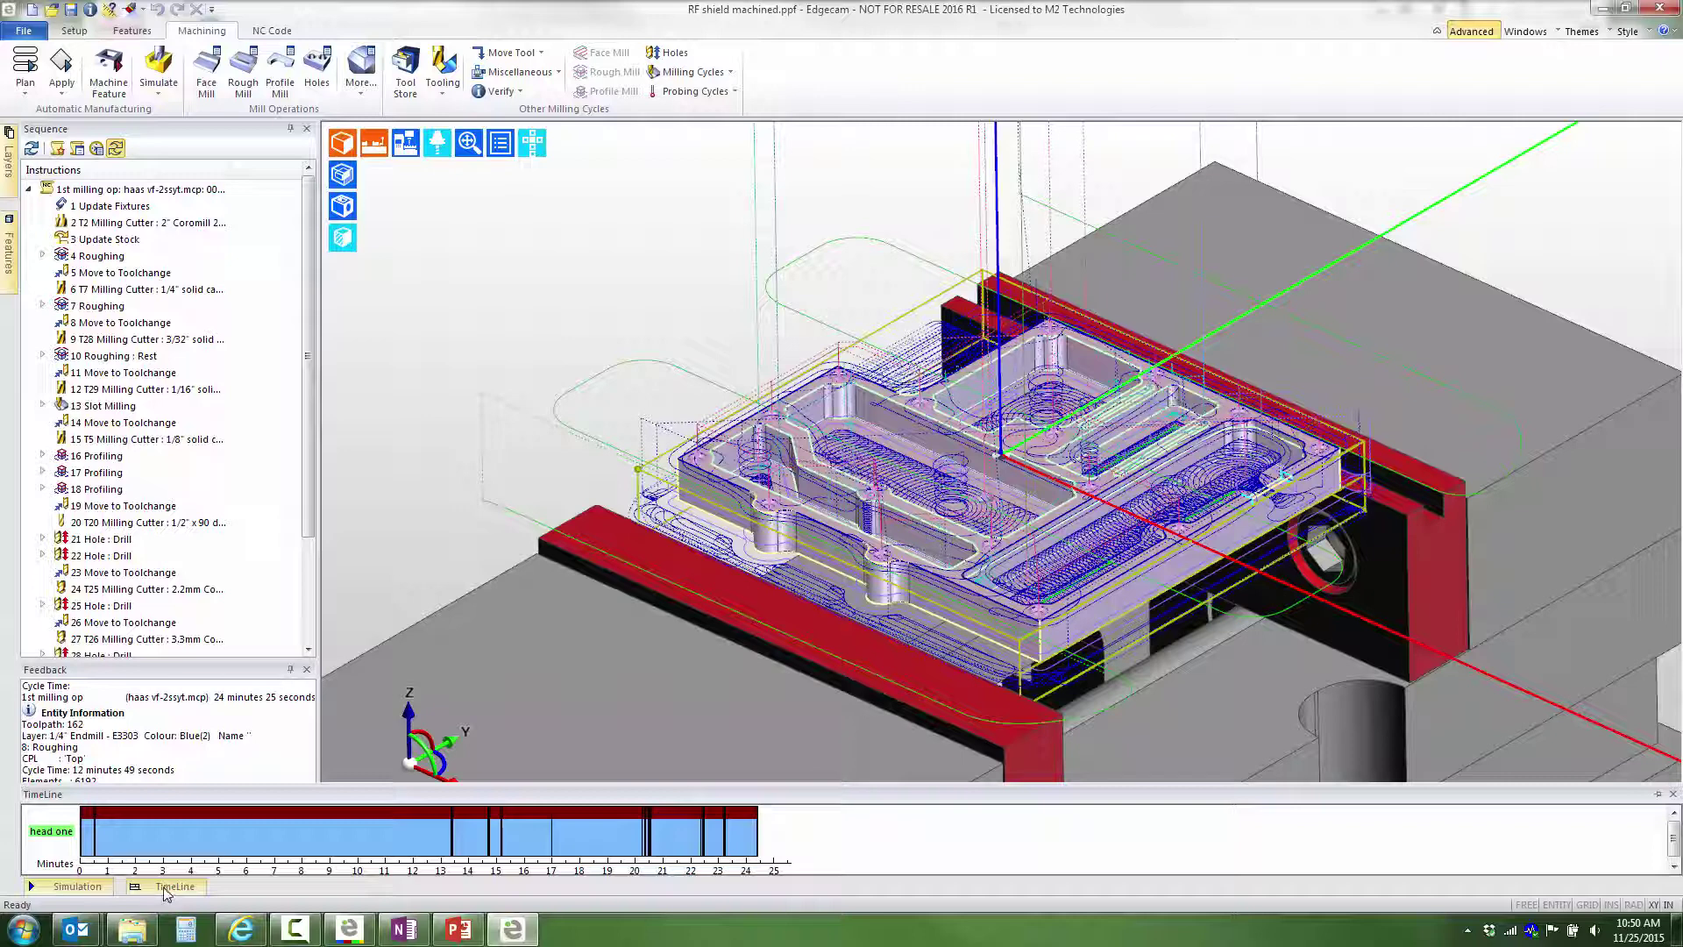
right_click(222, 845)
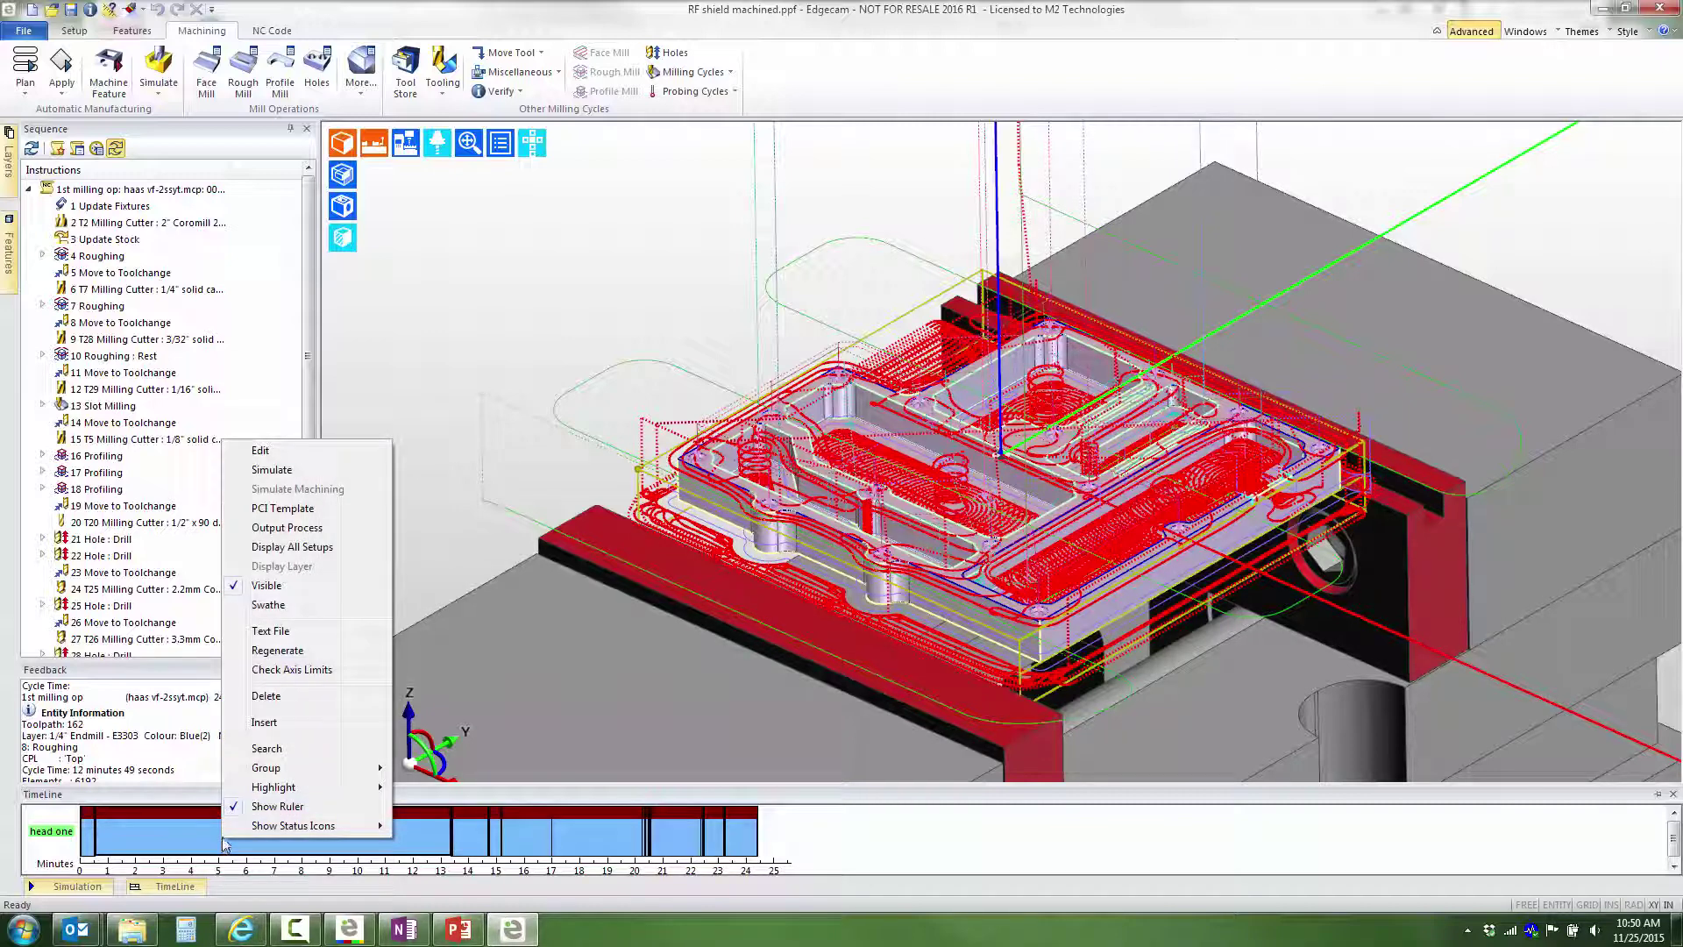
Multiply the 7: Roughing feedrate 35.752566 by 2.5, cutting the TimeLine to about 17 minutes.
click(261, 453)
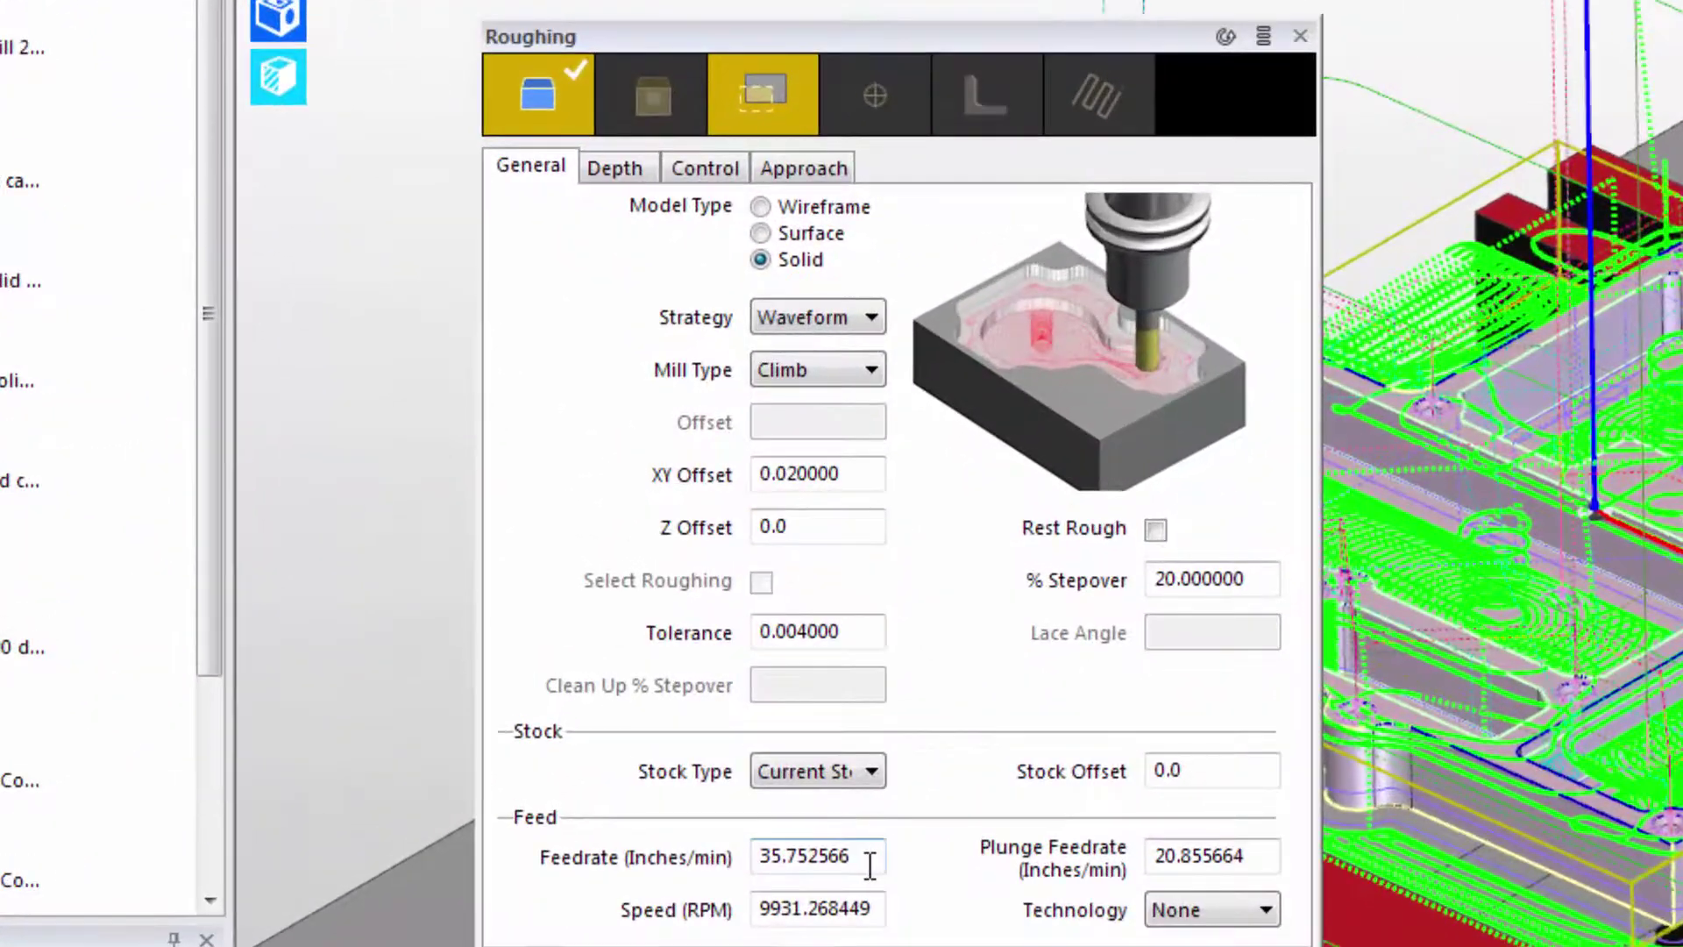
click(867, 861)
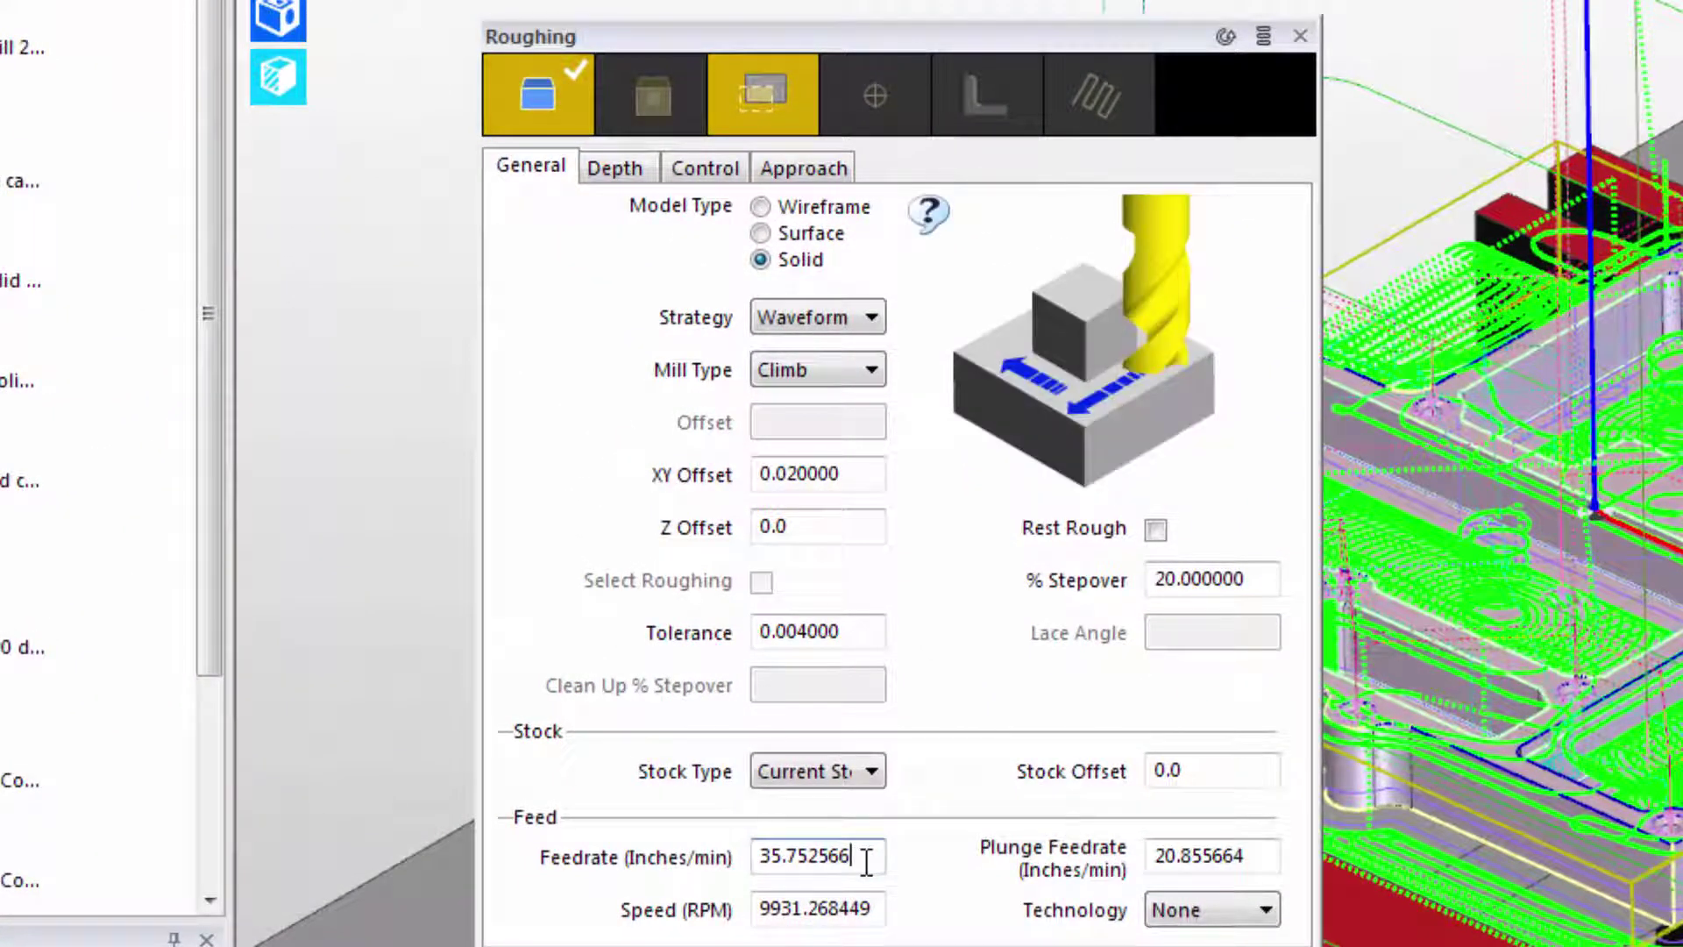
text(*2.5)
click(1251, 856)
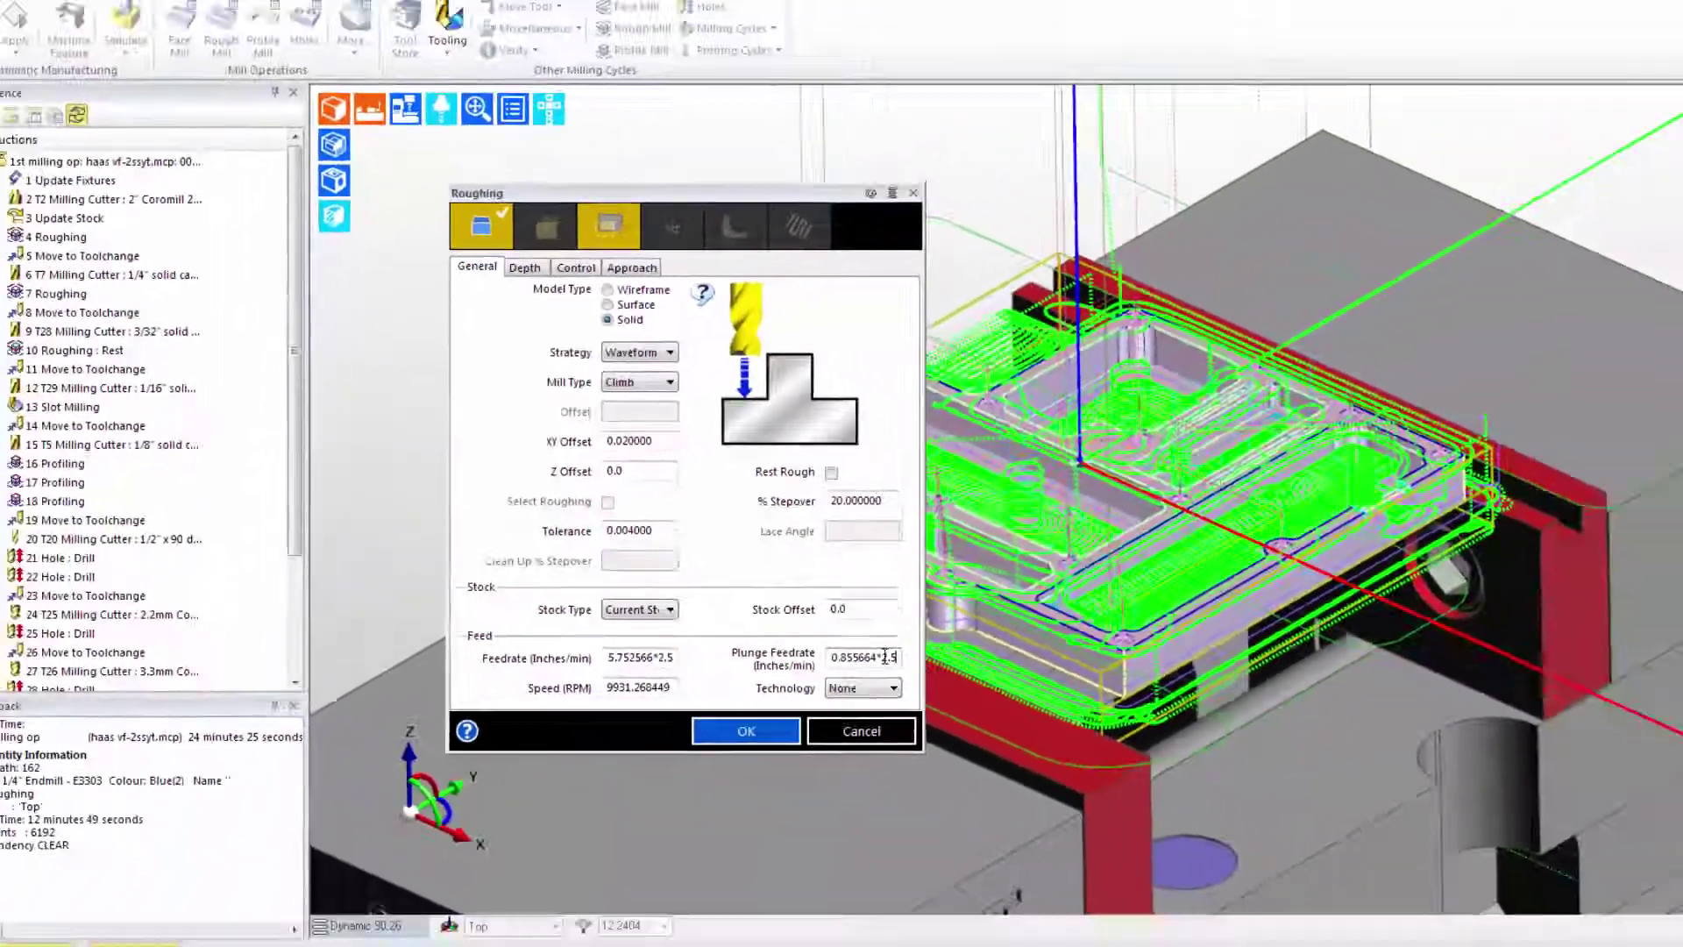
key(Return)
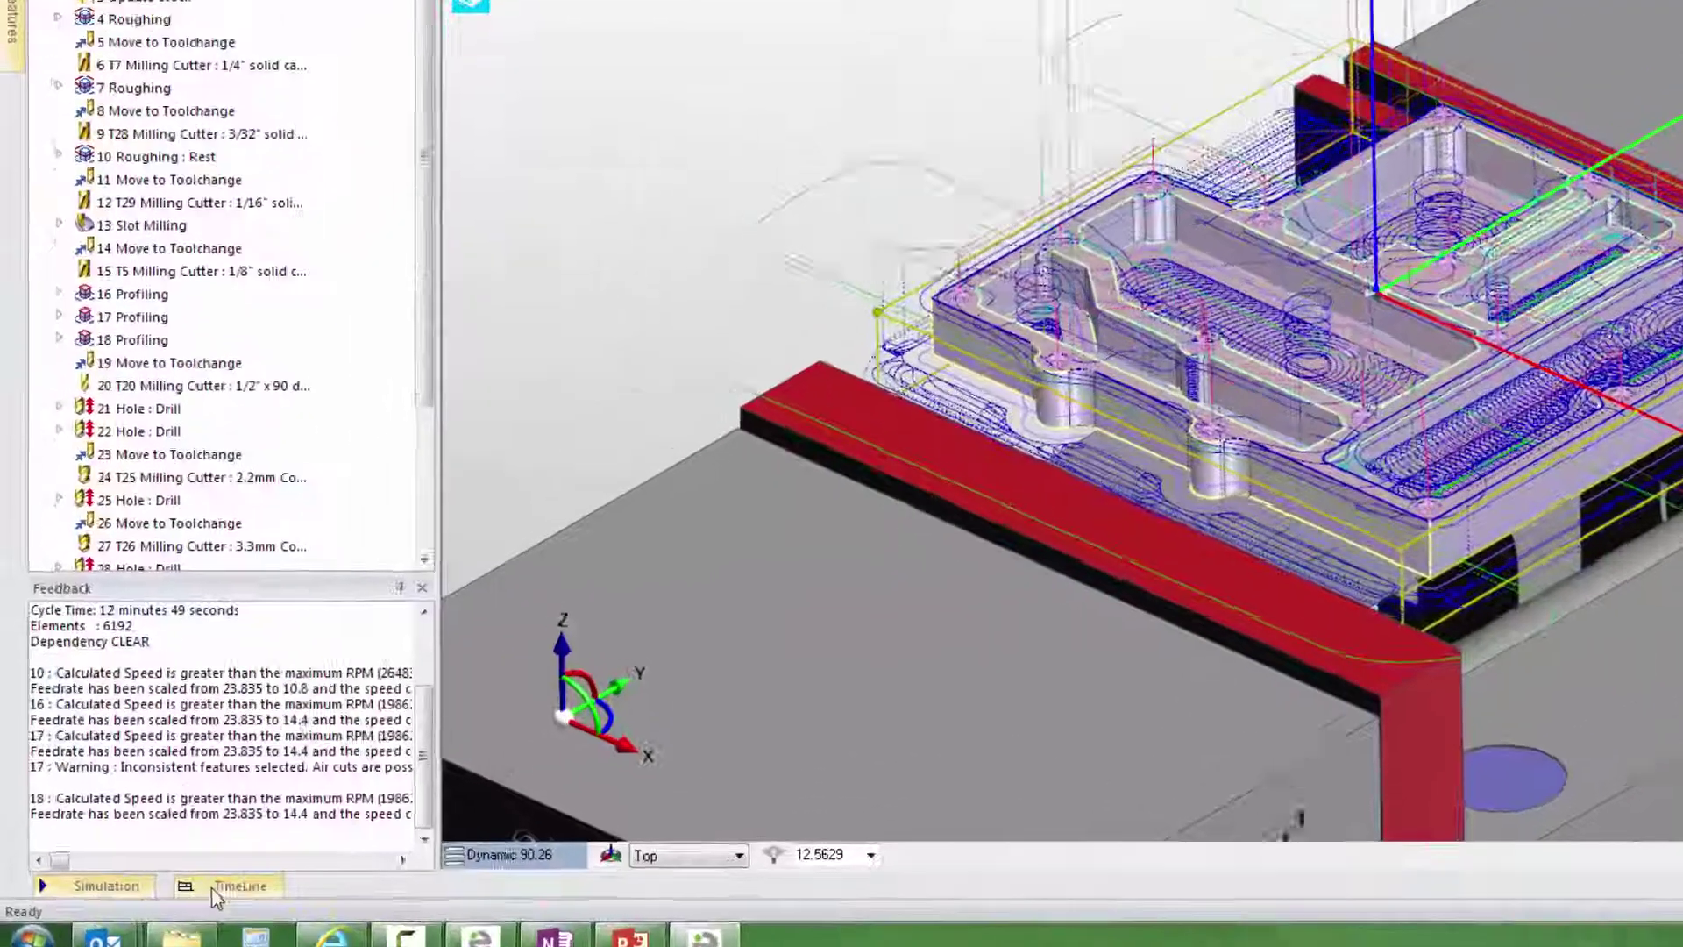
click(214, 887)
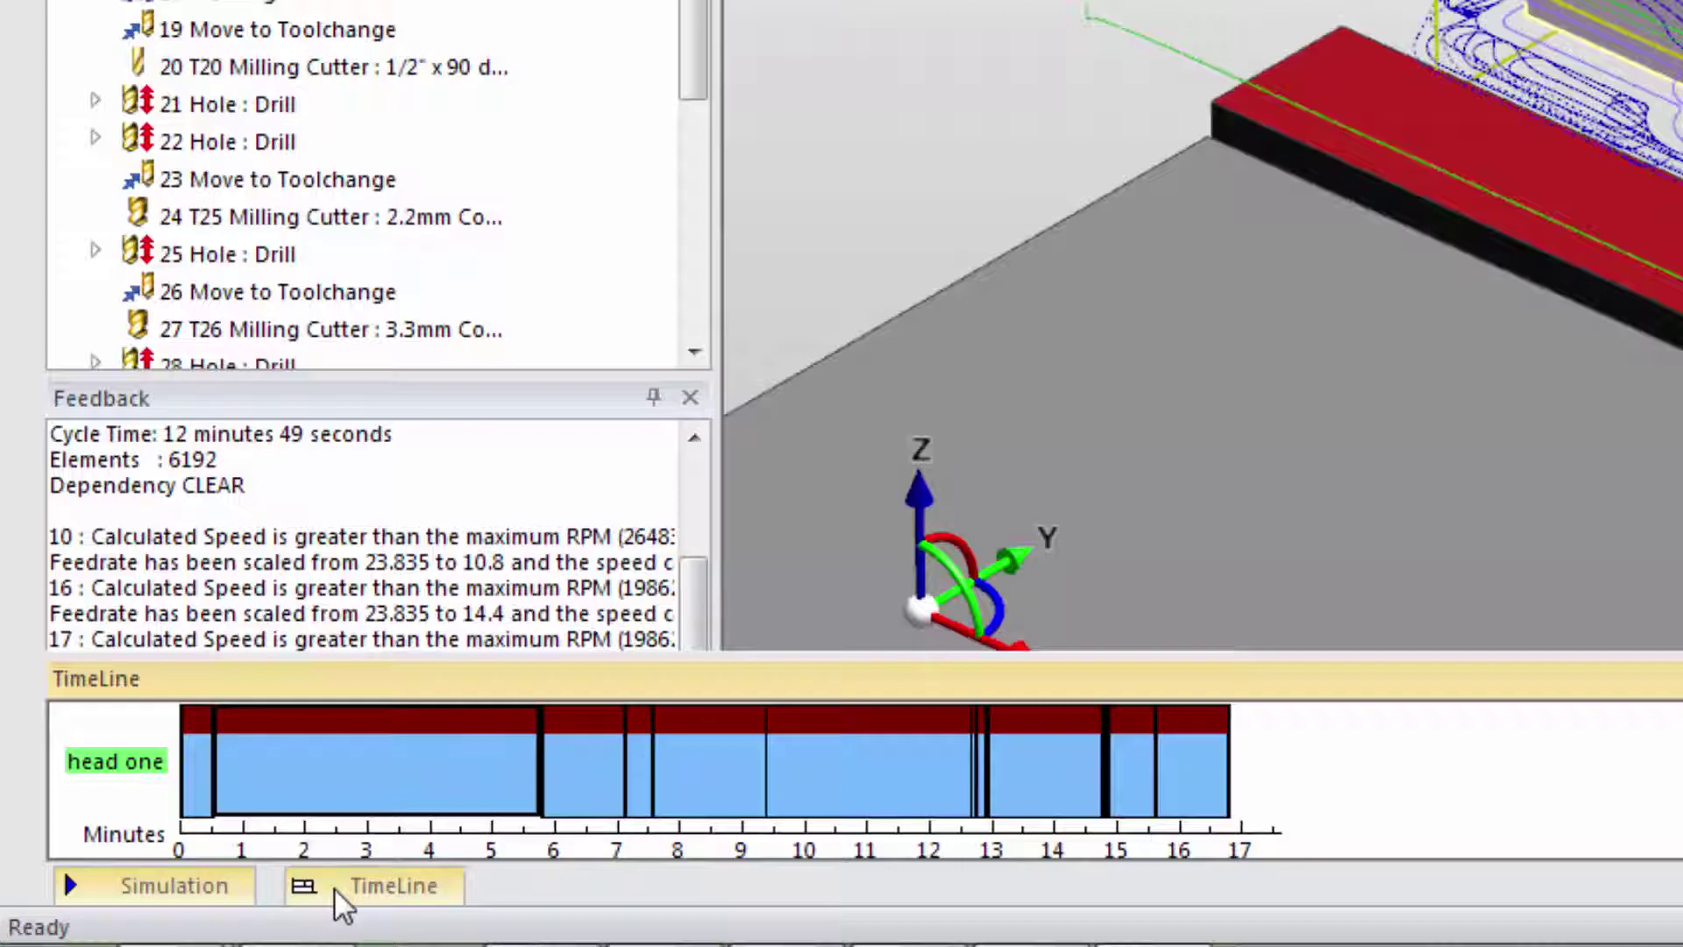
mouse_move(366, 799)
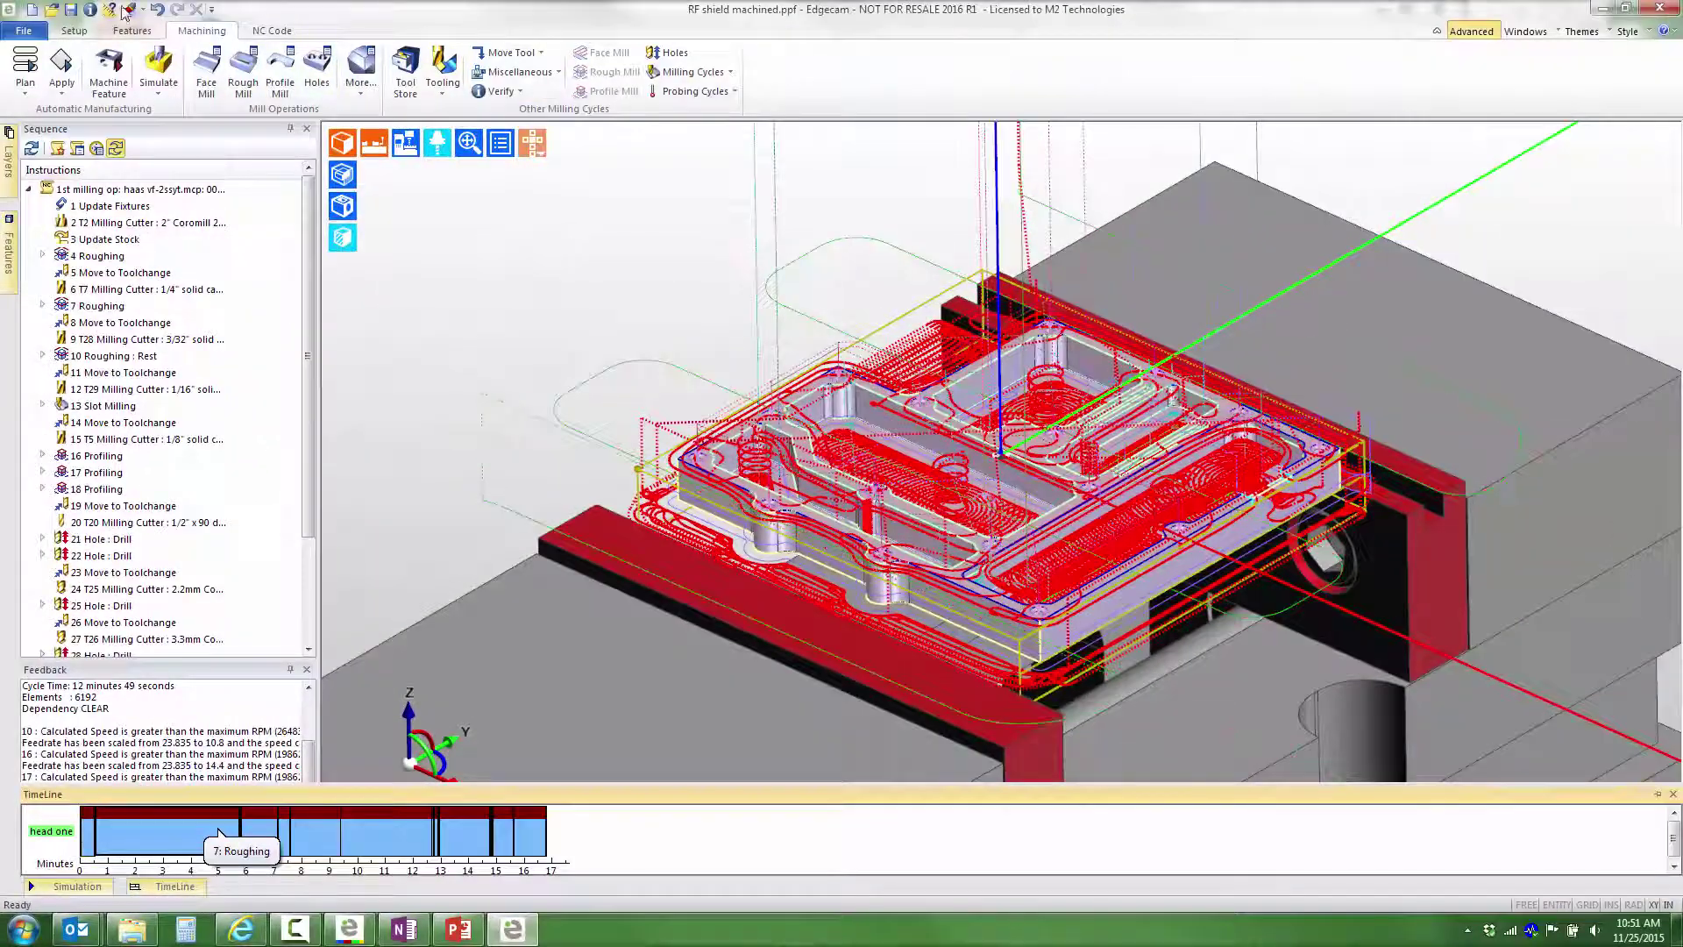
Verify the 162 Roughing toolpath now reports 5 minutes 13 seconds and 6179 elements.
click(499, 91)
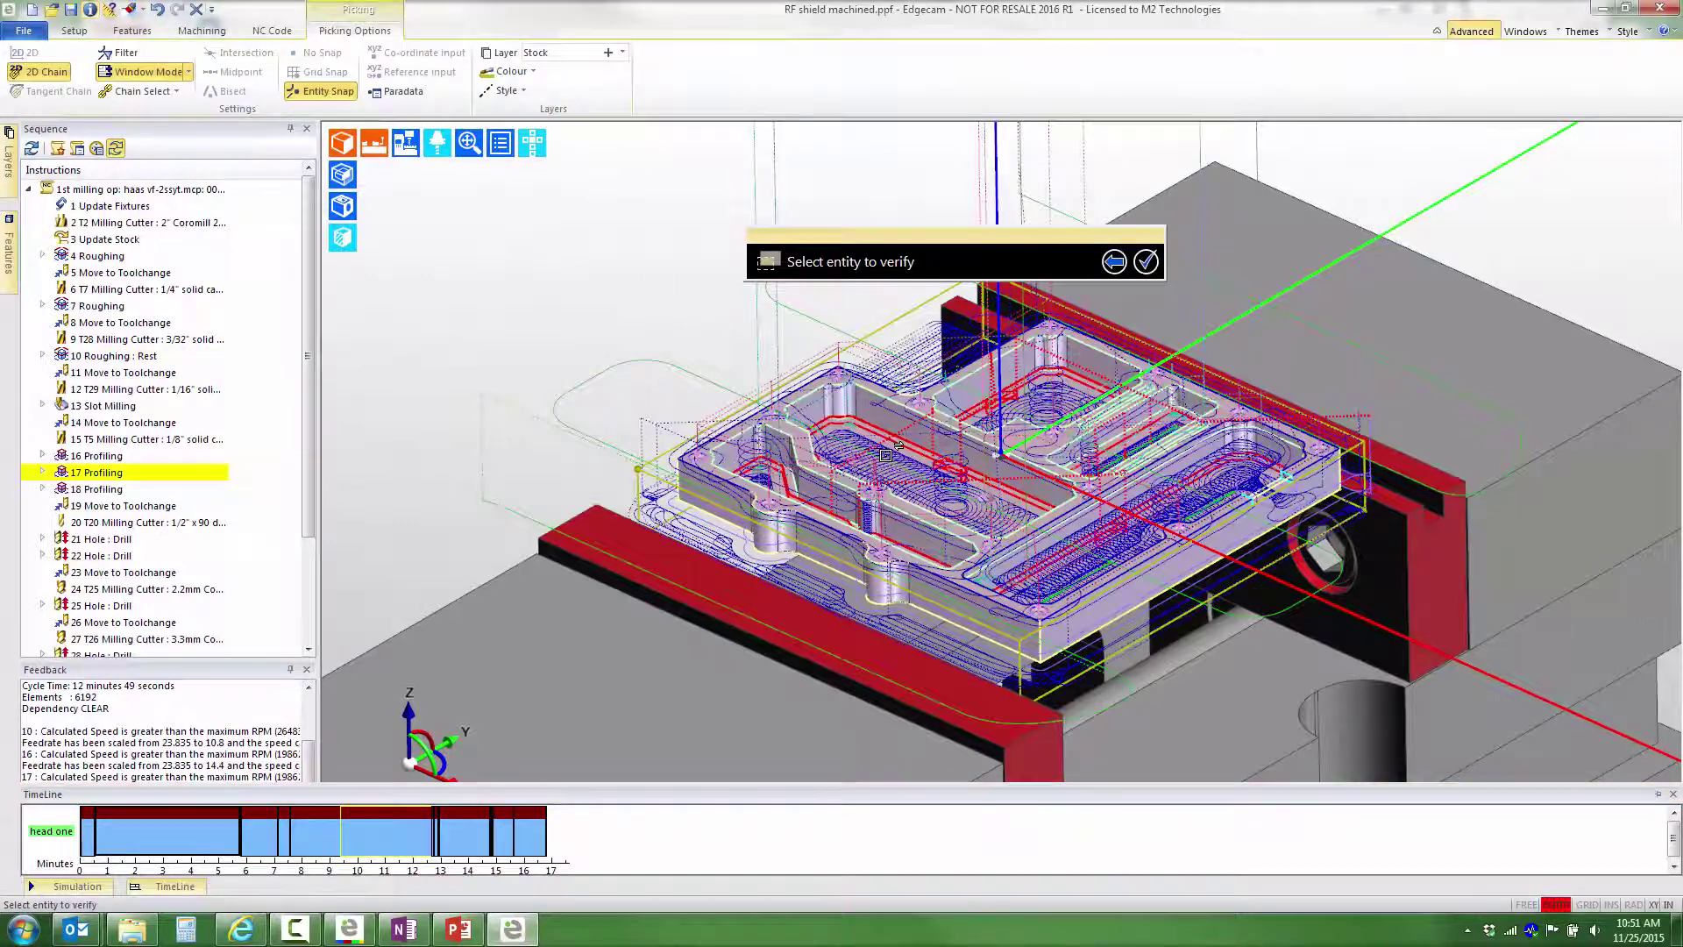
mouse_move(888, 455)
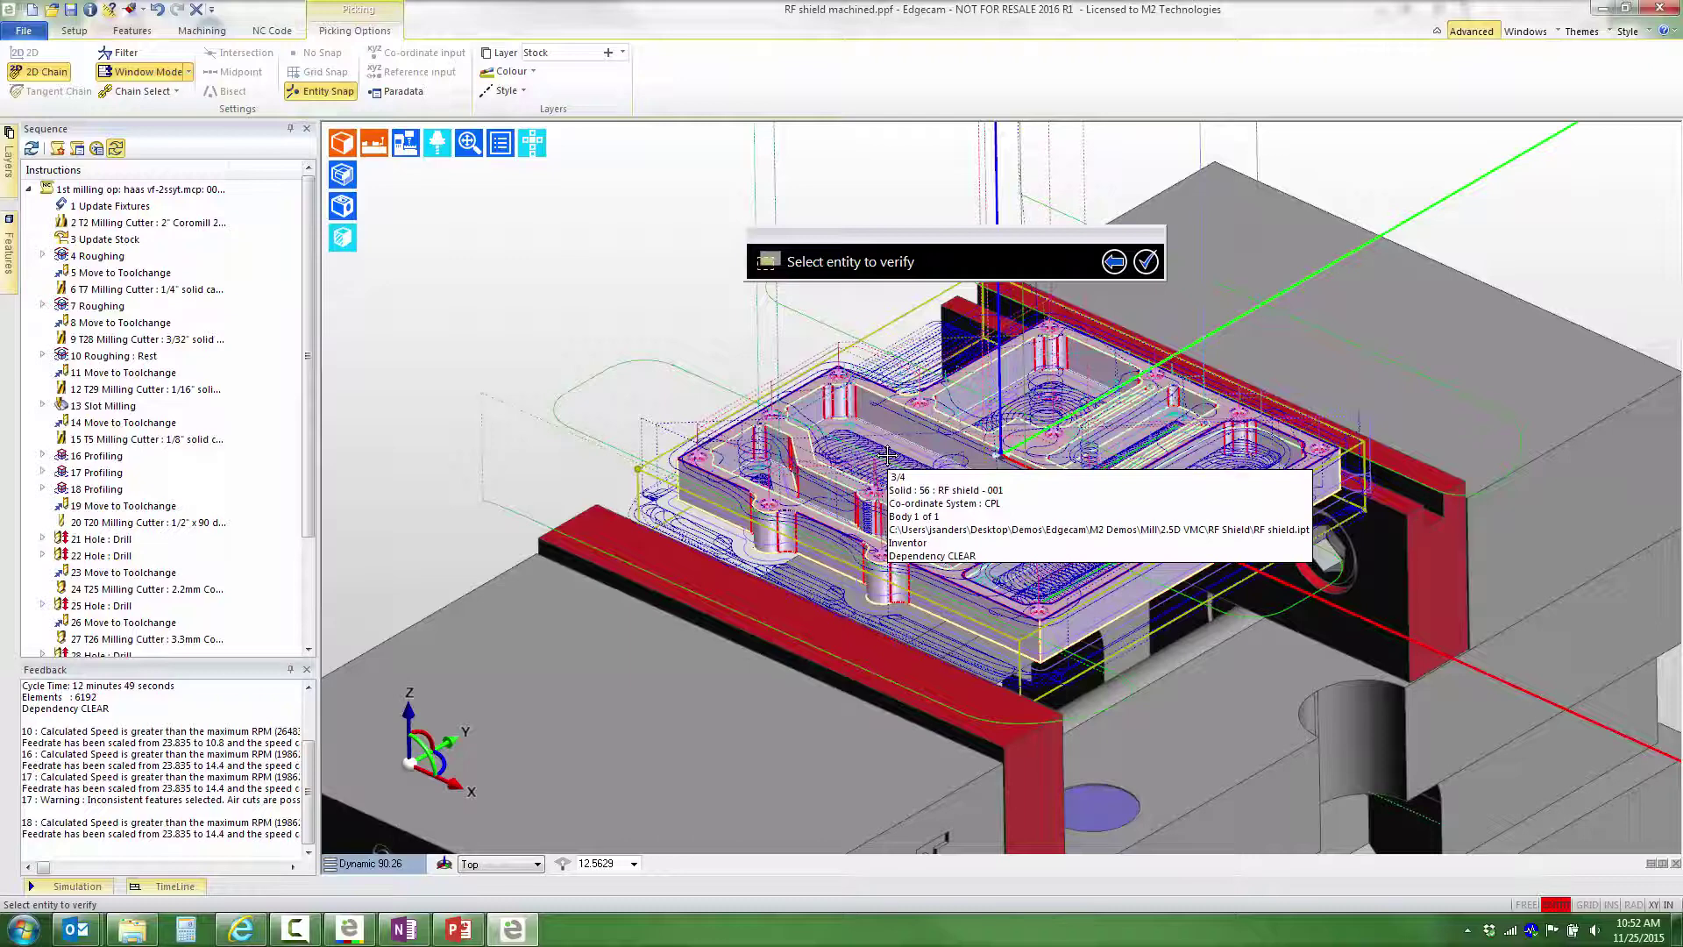
click(893, 461)
right_click(895, 463)
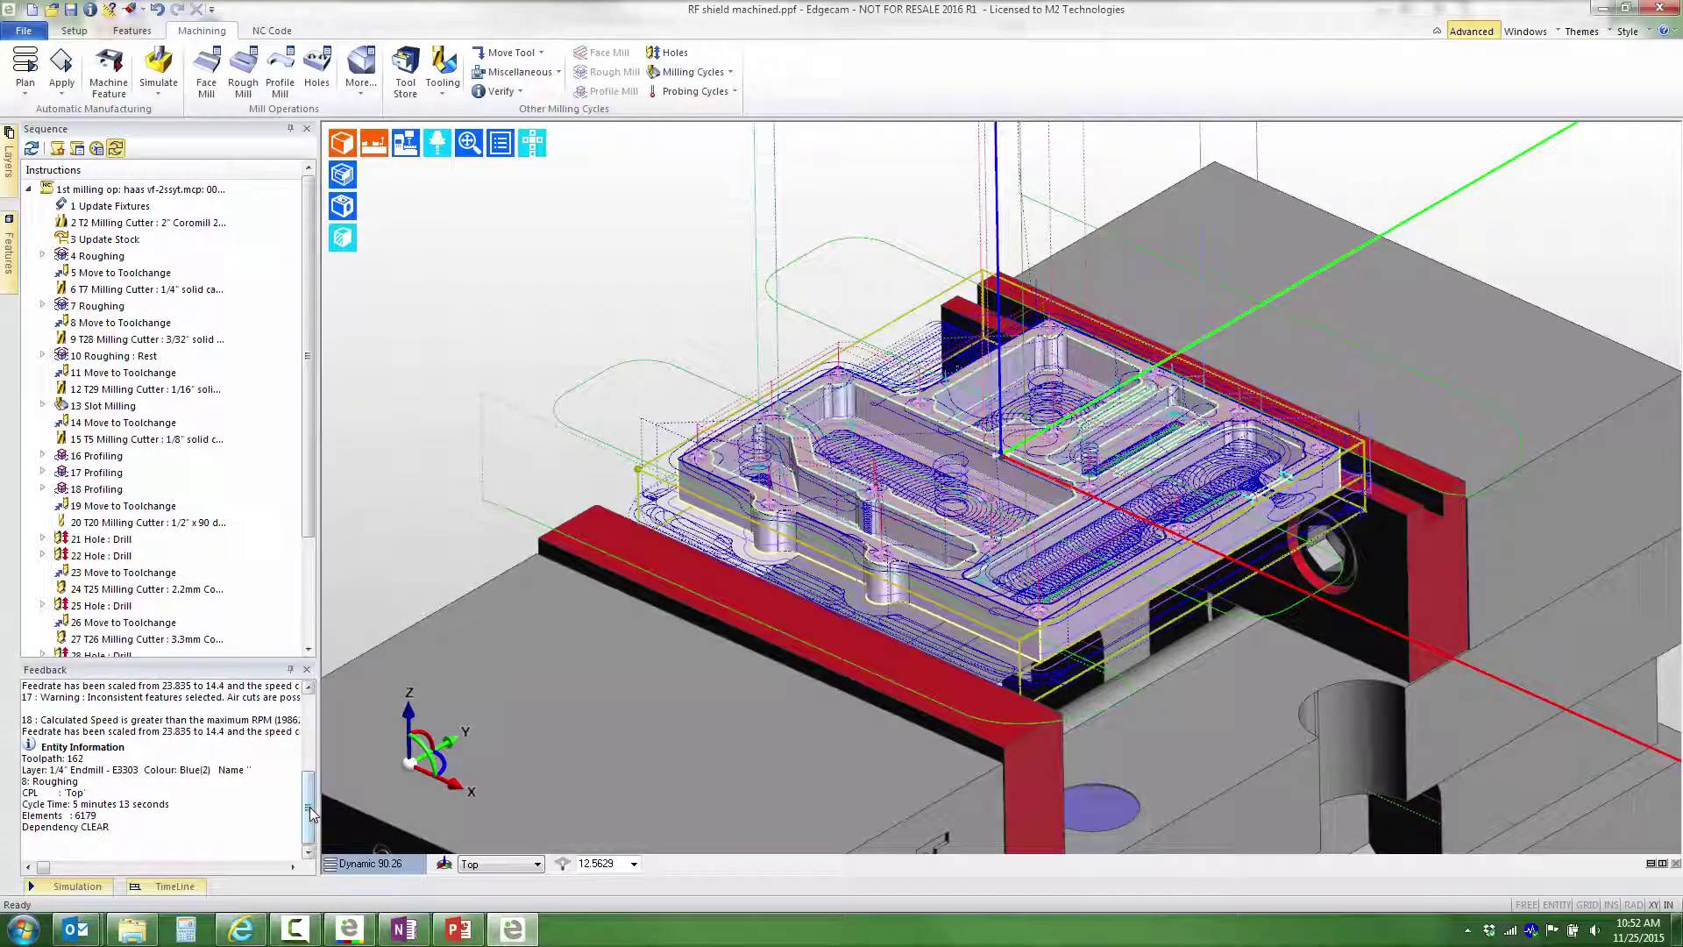
drag(312, 810, 307, 846)
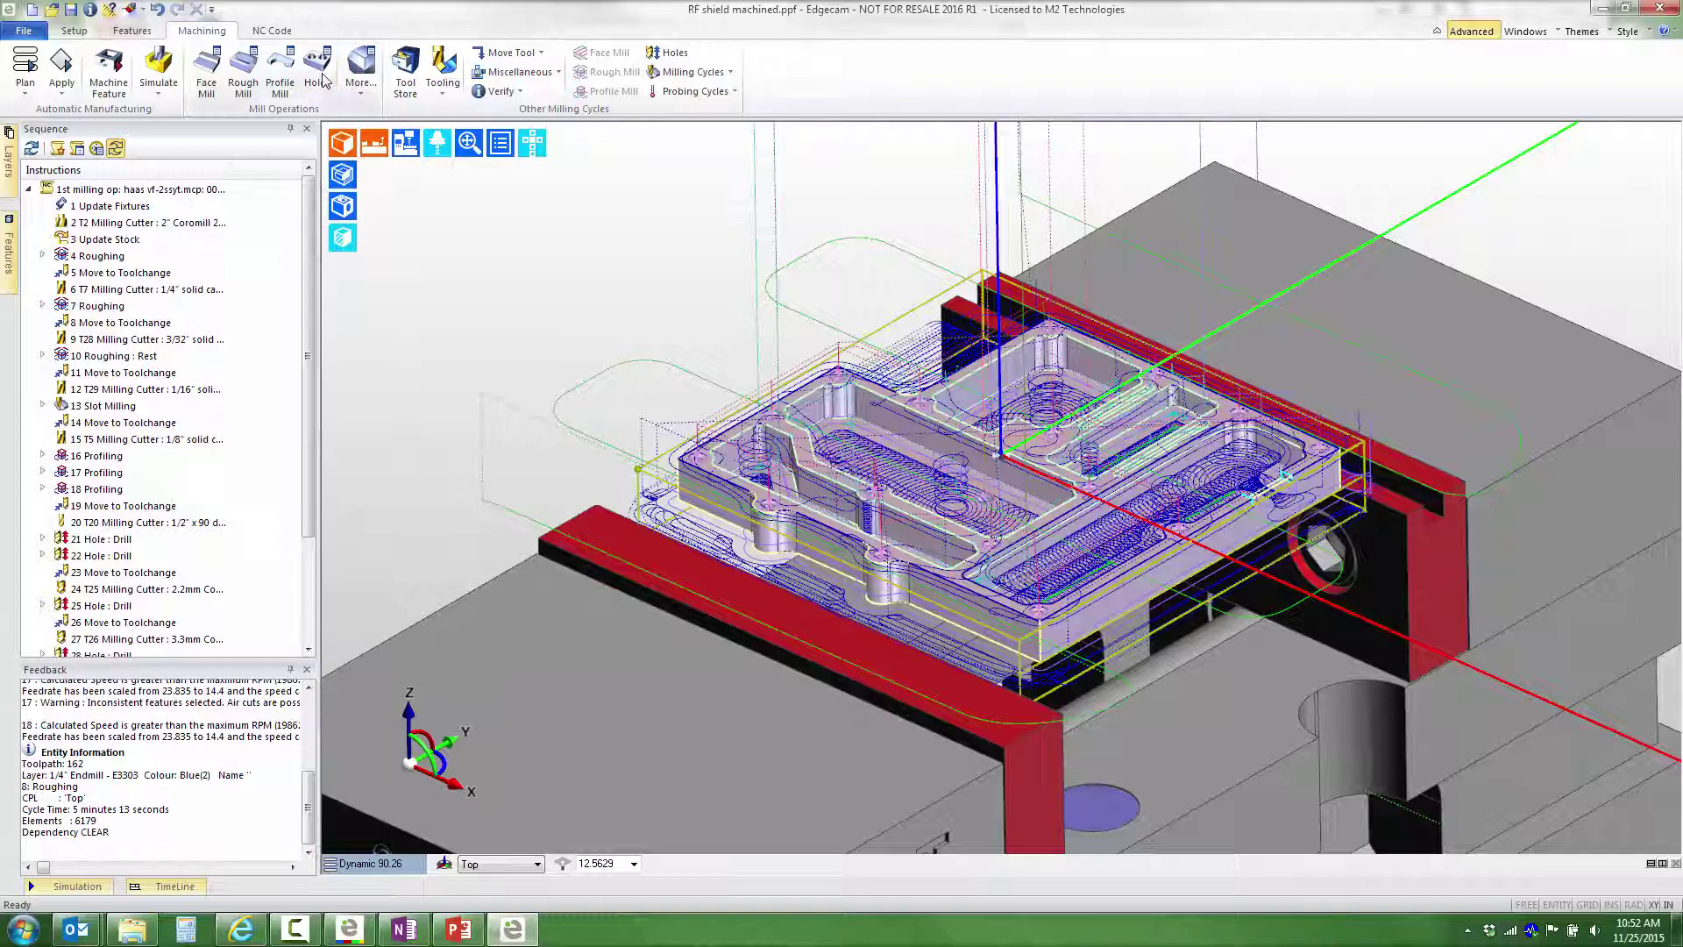
Generate NC code for job RF shield 1st milling op with Open Editor unticked.
click(276, 32)
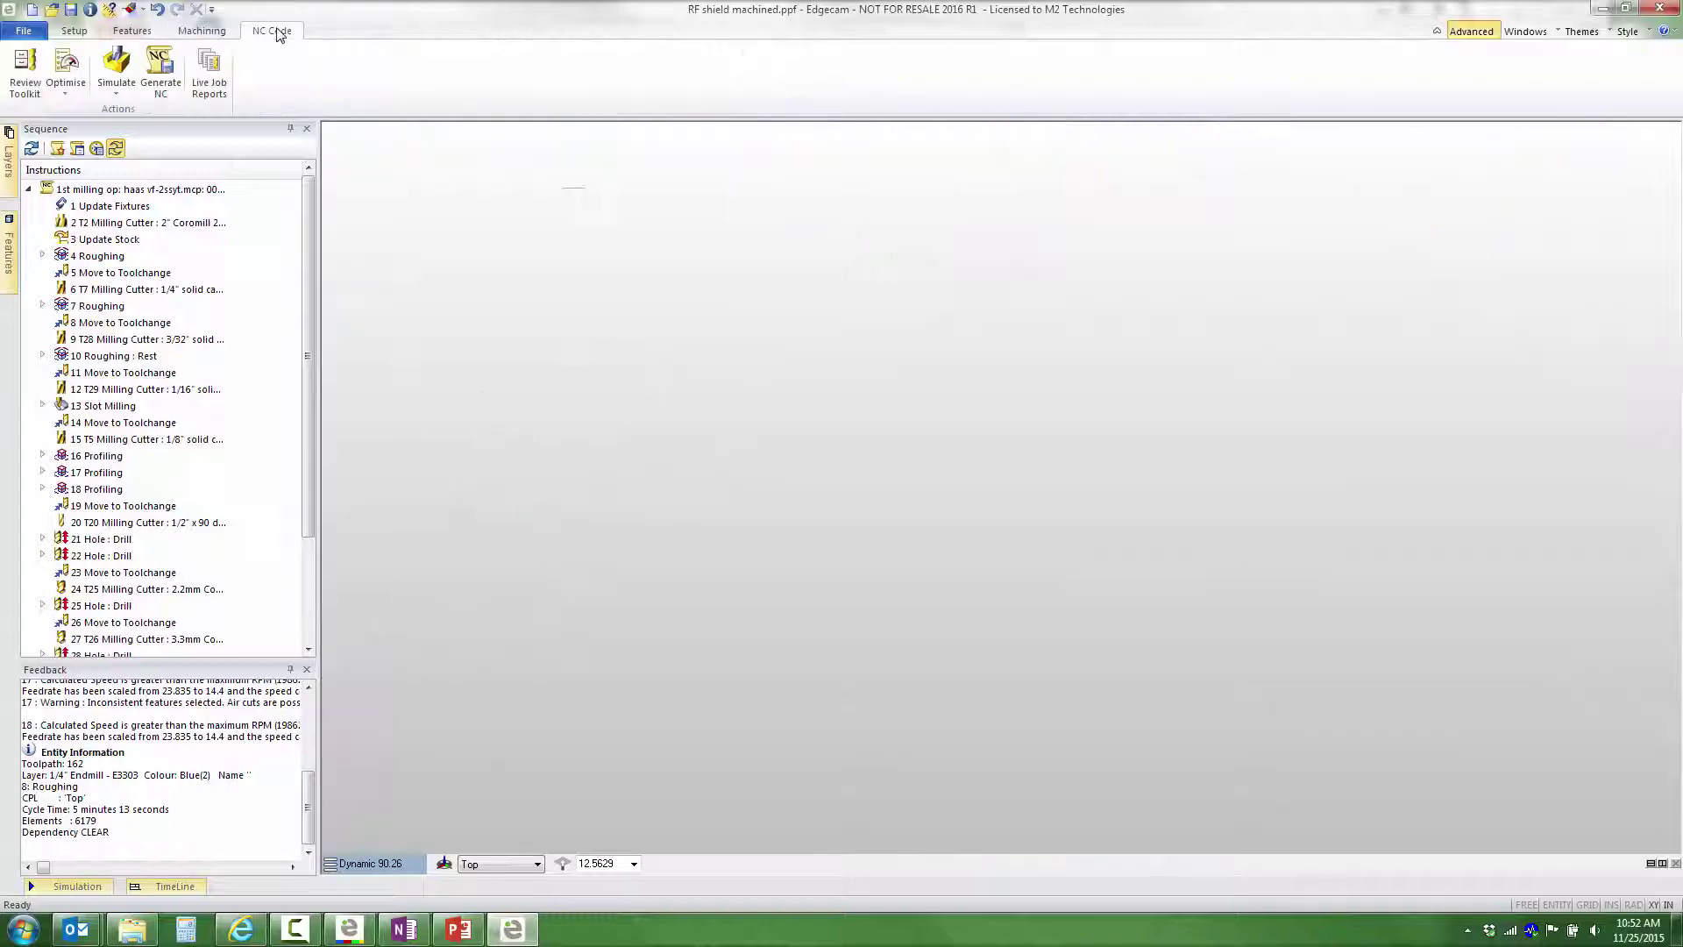
click(161, 70)
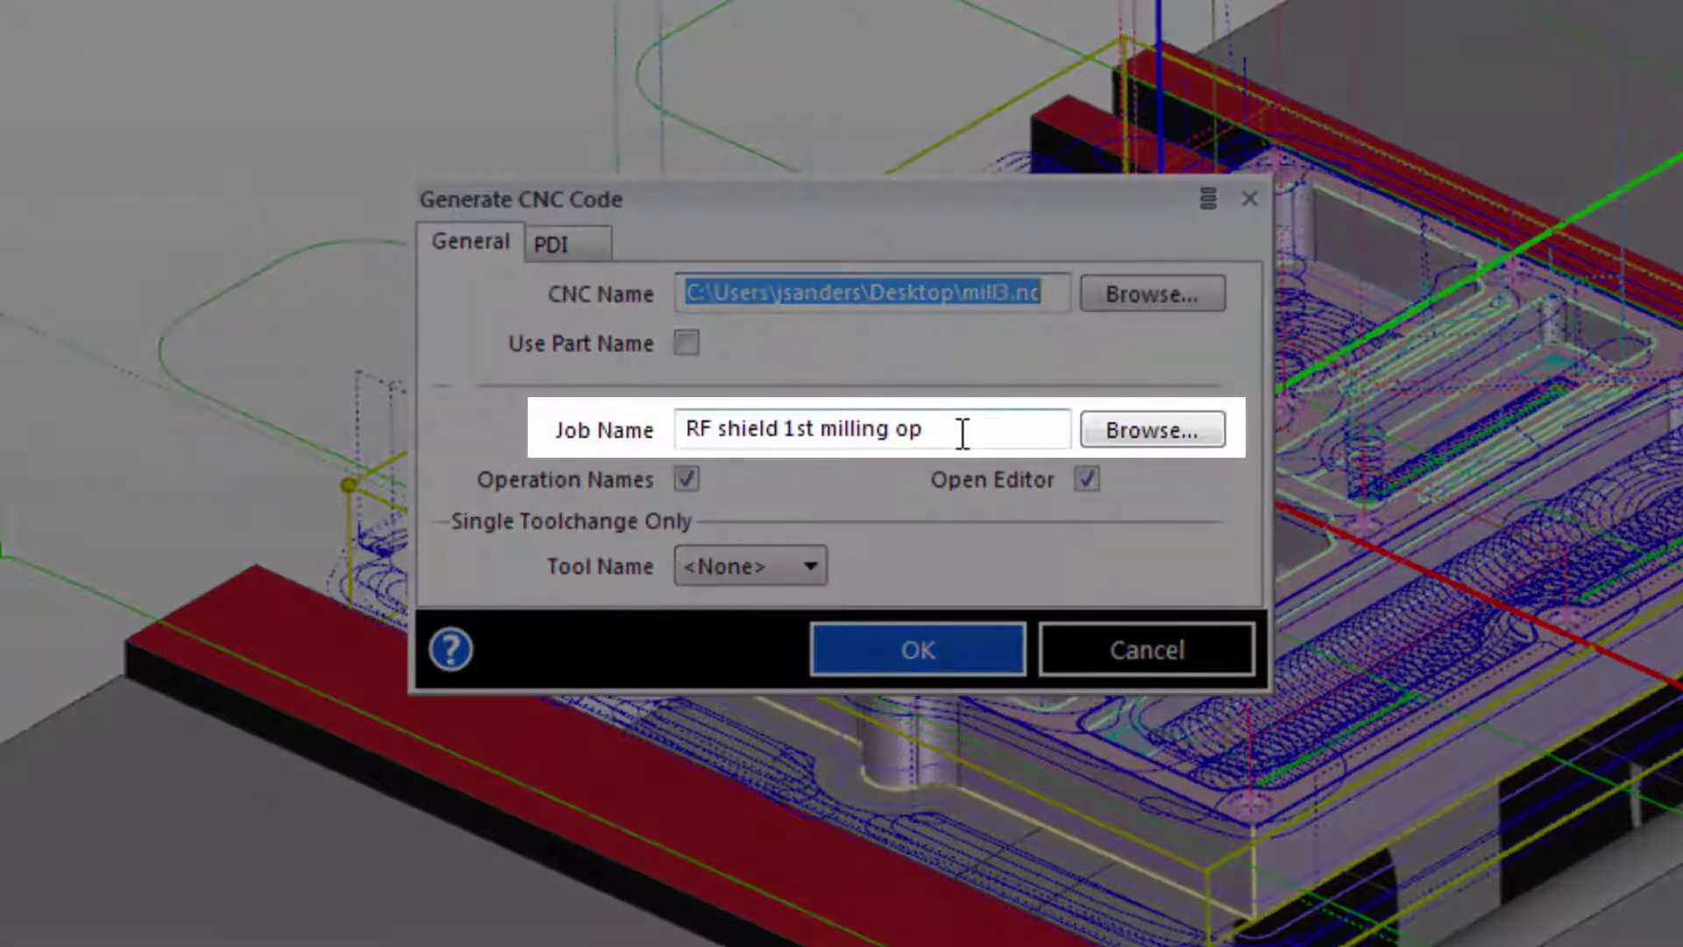
click(962, 432)
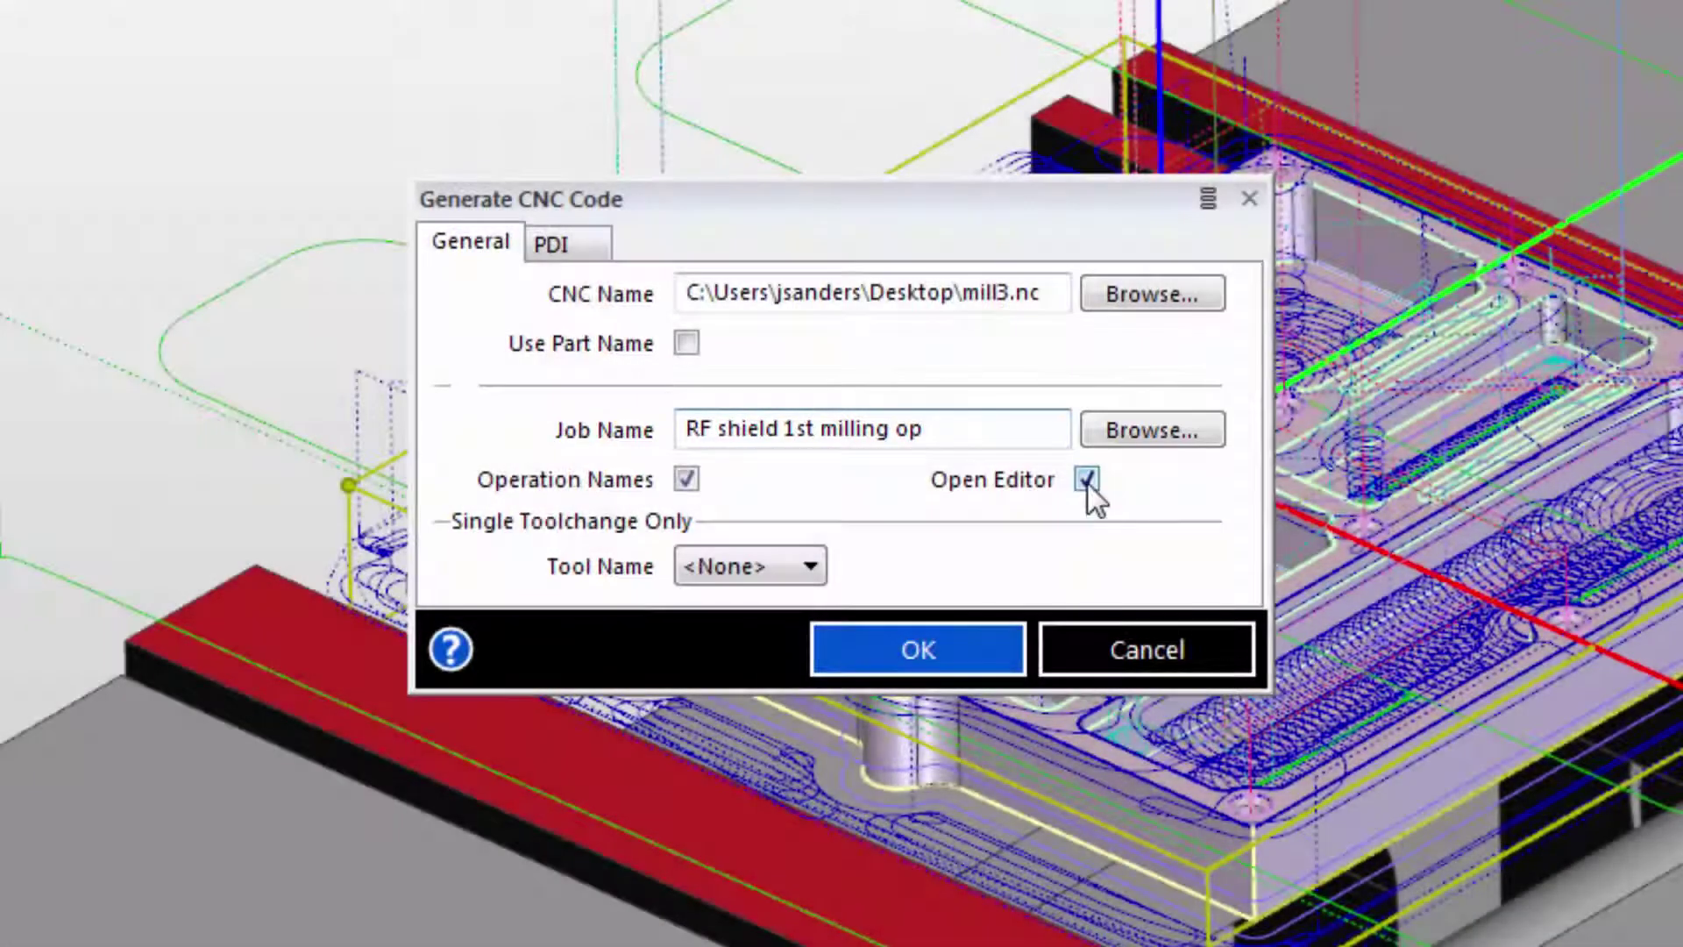
click(1087, 480)
click(914, 656)
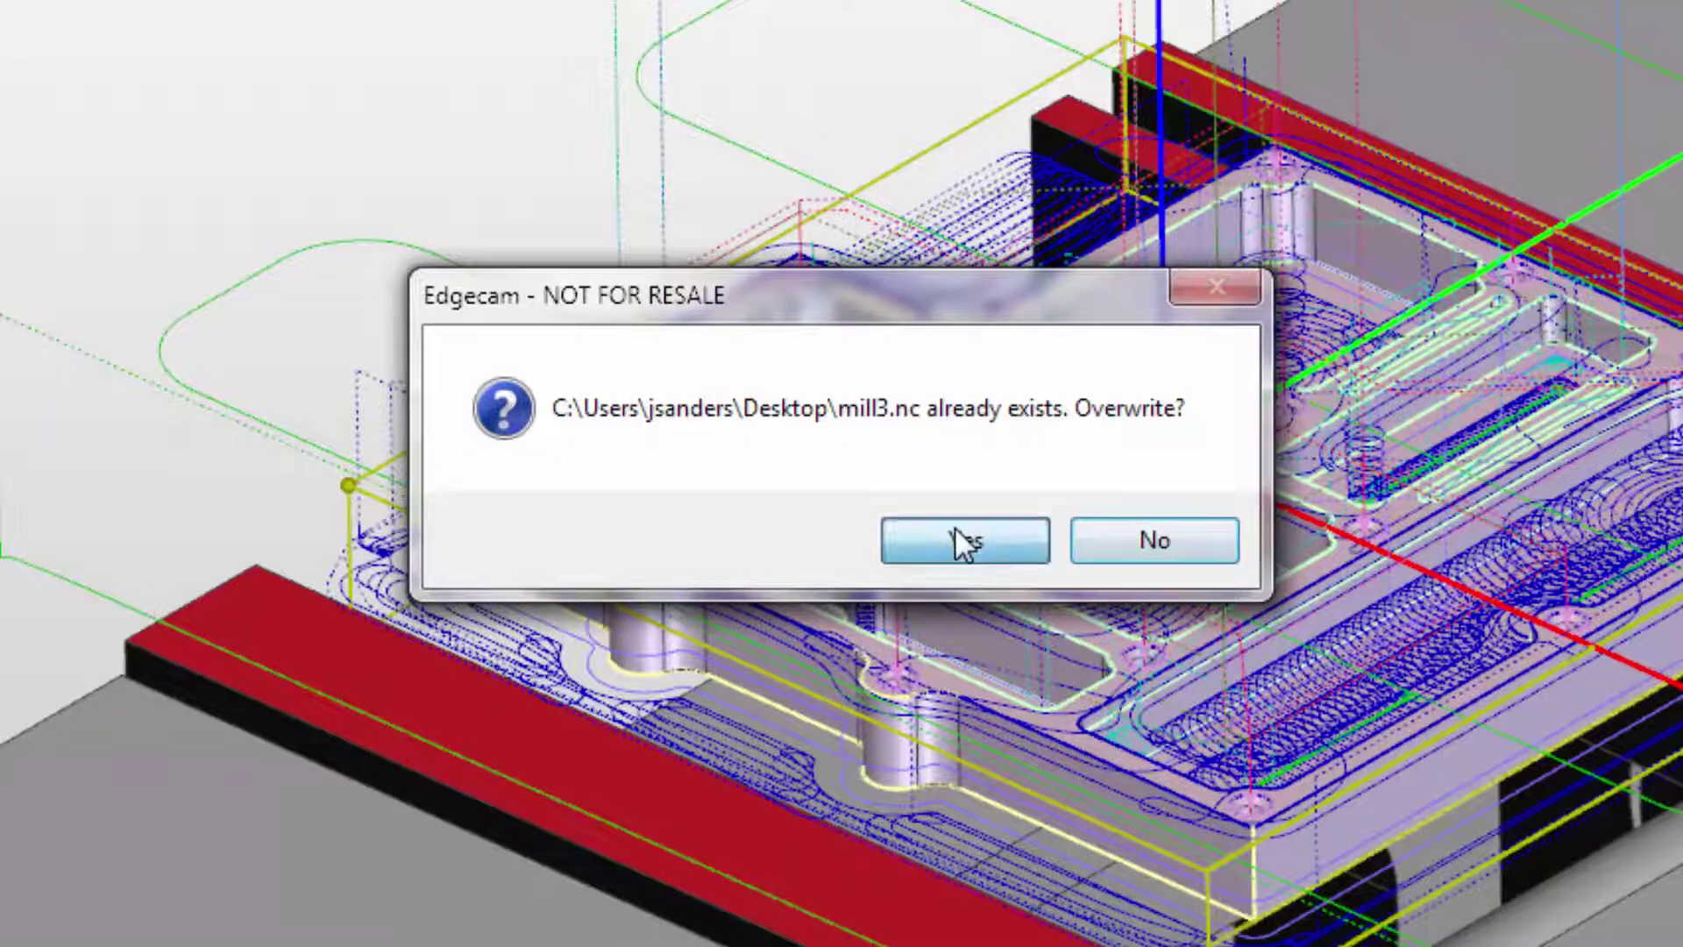
Overwrite mill3.nc, remove unused tools, and update the existing tool kit.
click(955, 526)
click(976, 535)
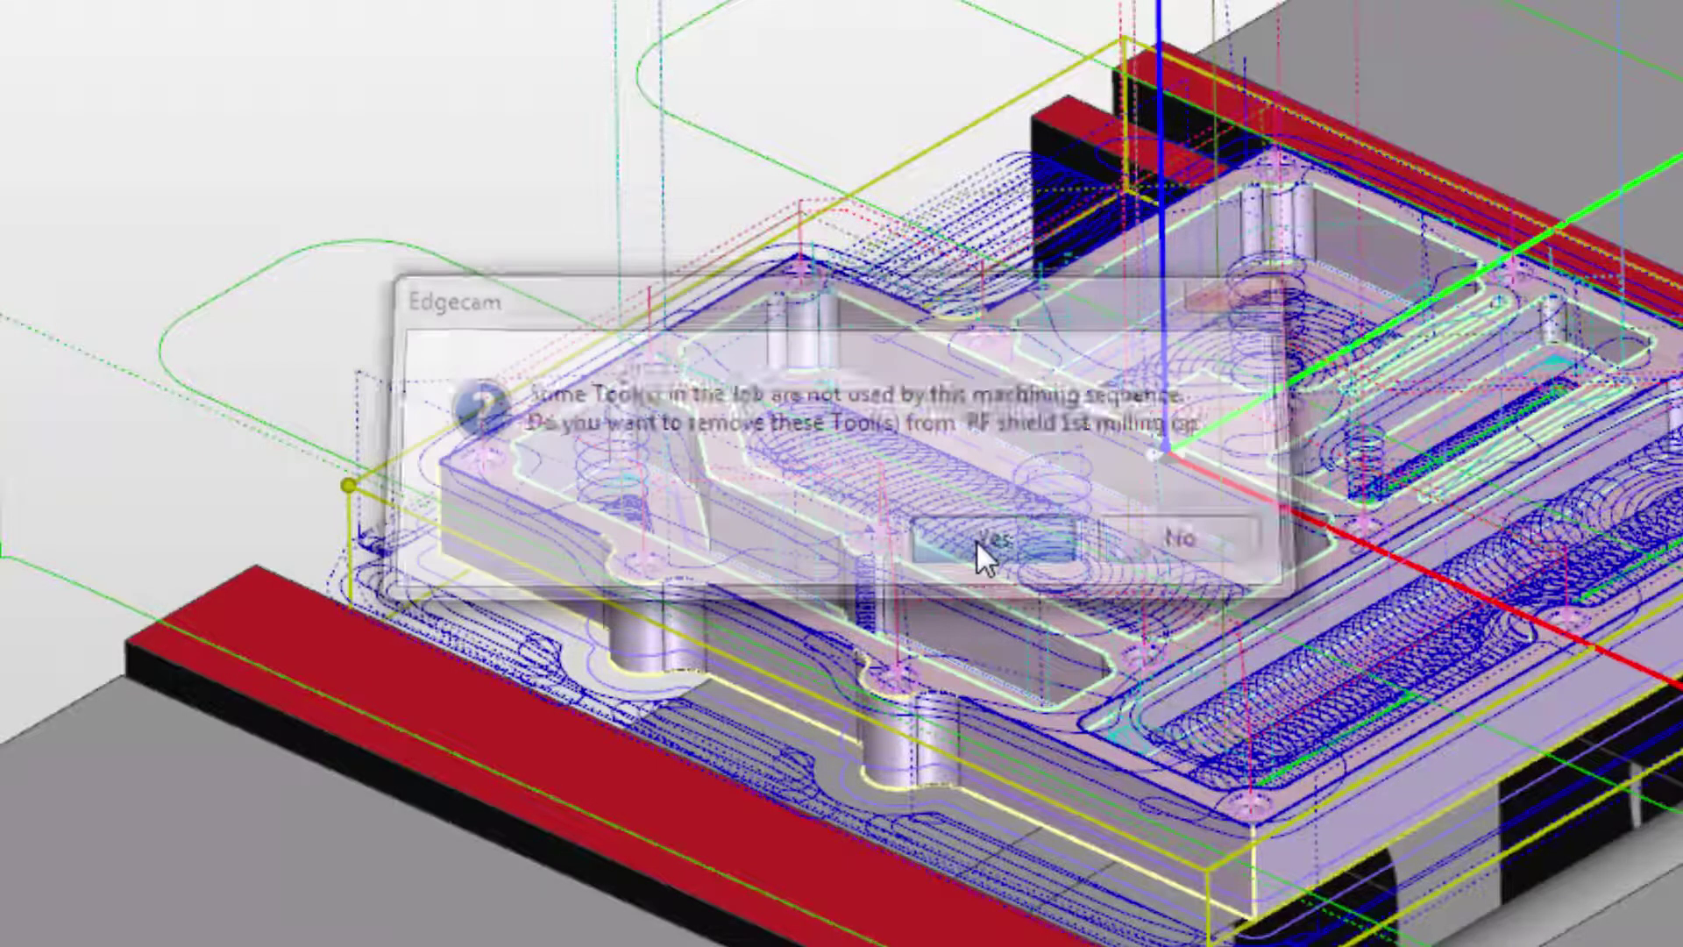
click(797, 540)
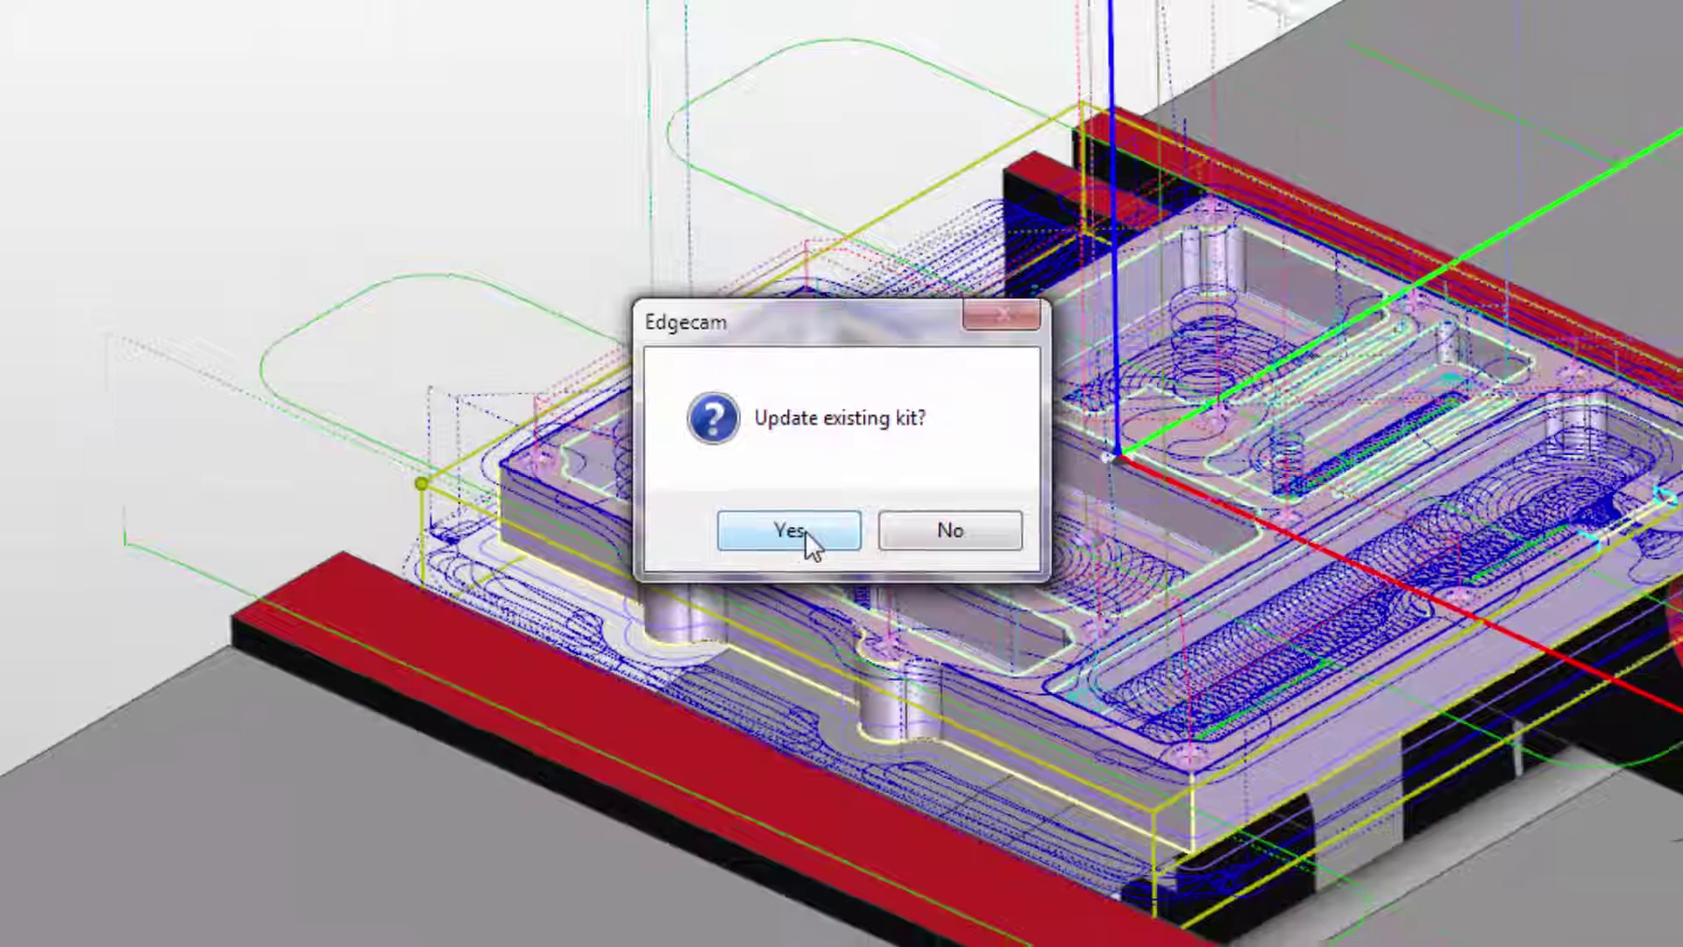
click(789, 548)
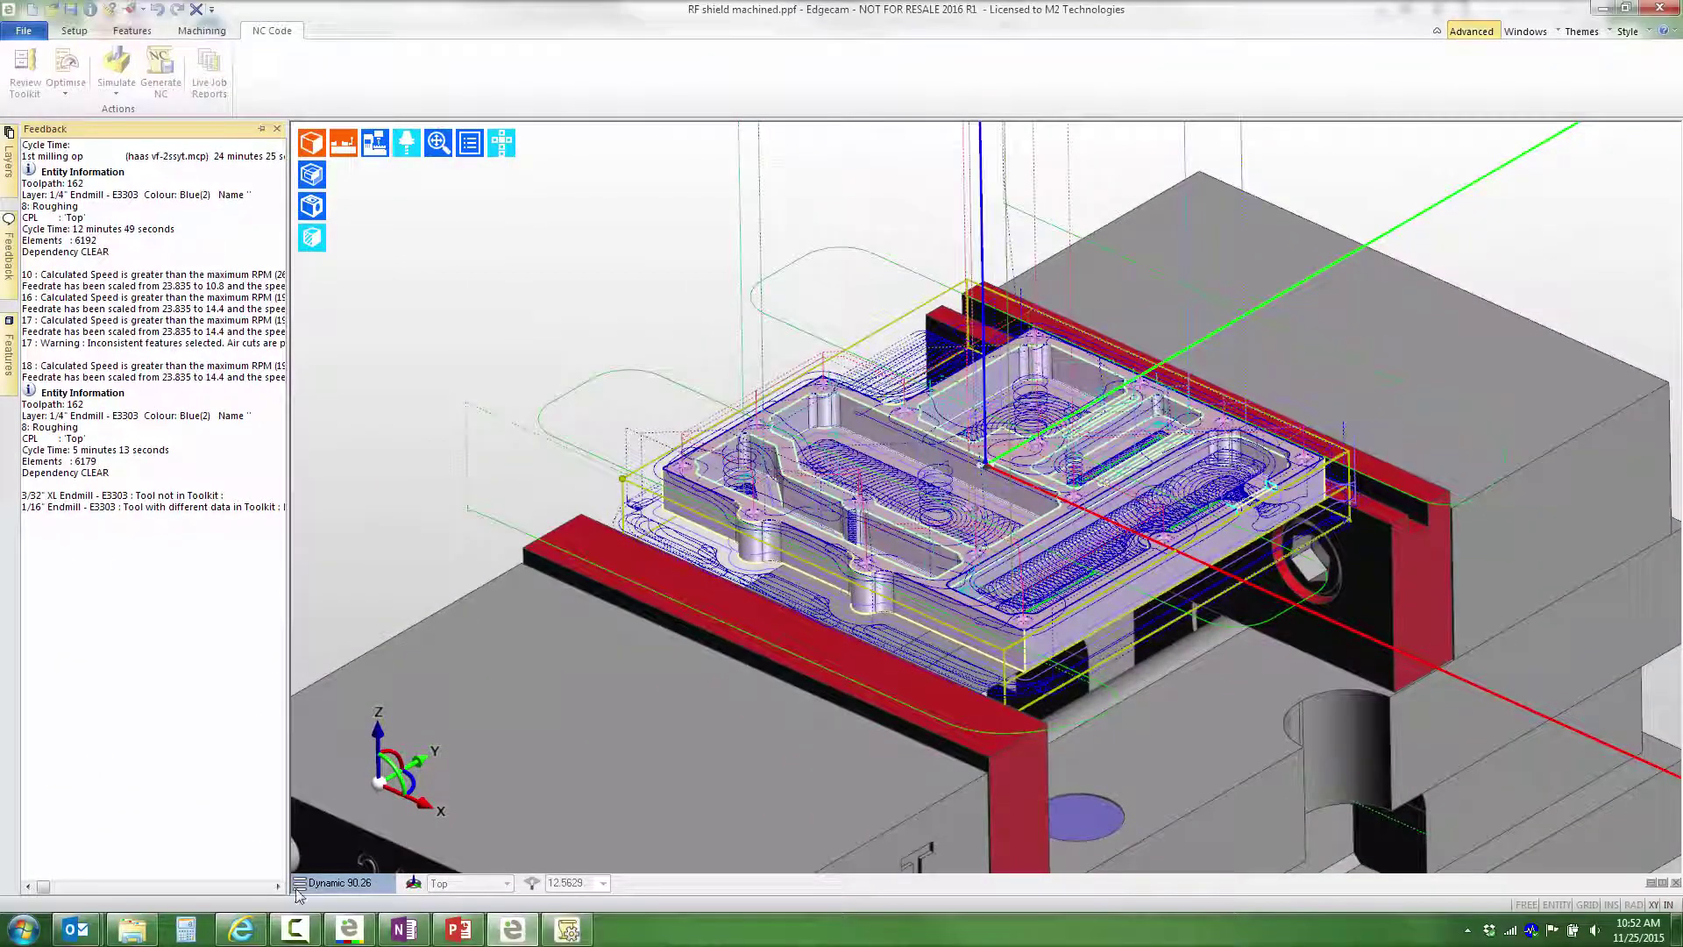
Refresh Job Reports and open job 455's Job Instruction List, roughing now 00:05:13.
click(245, 930)
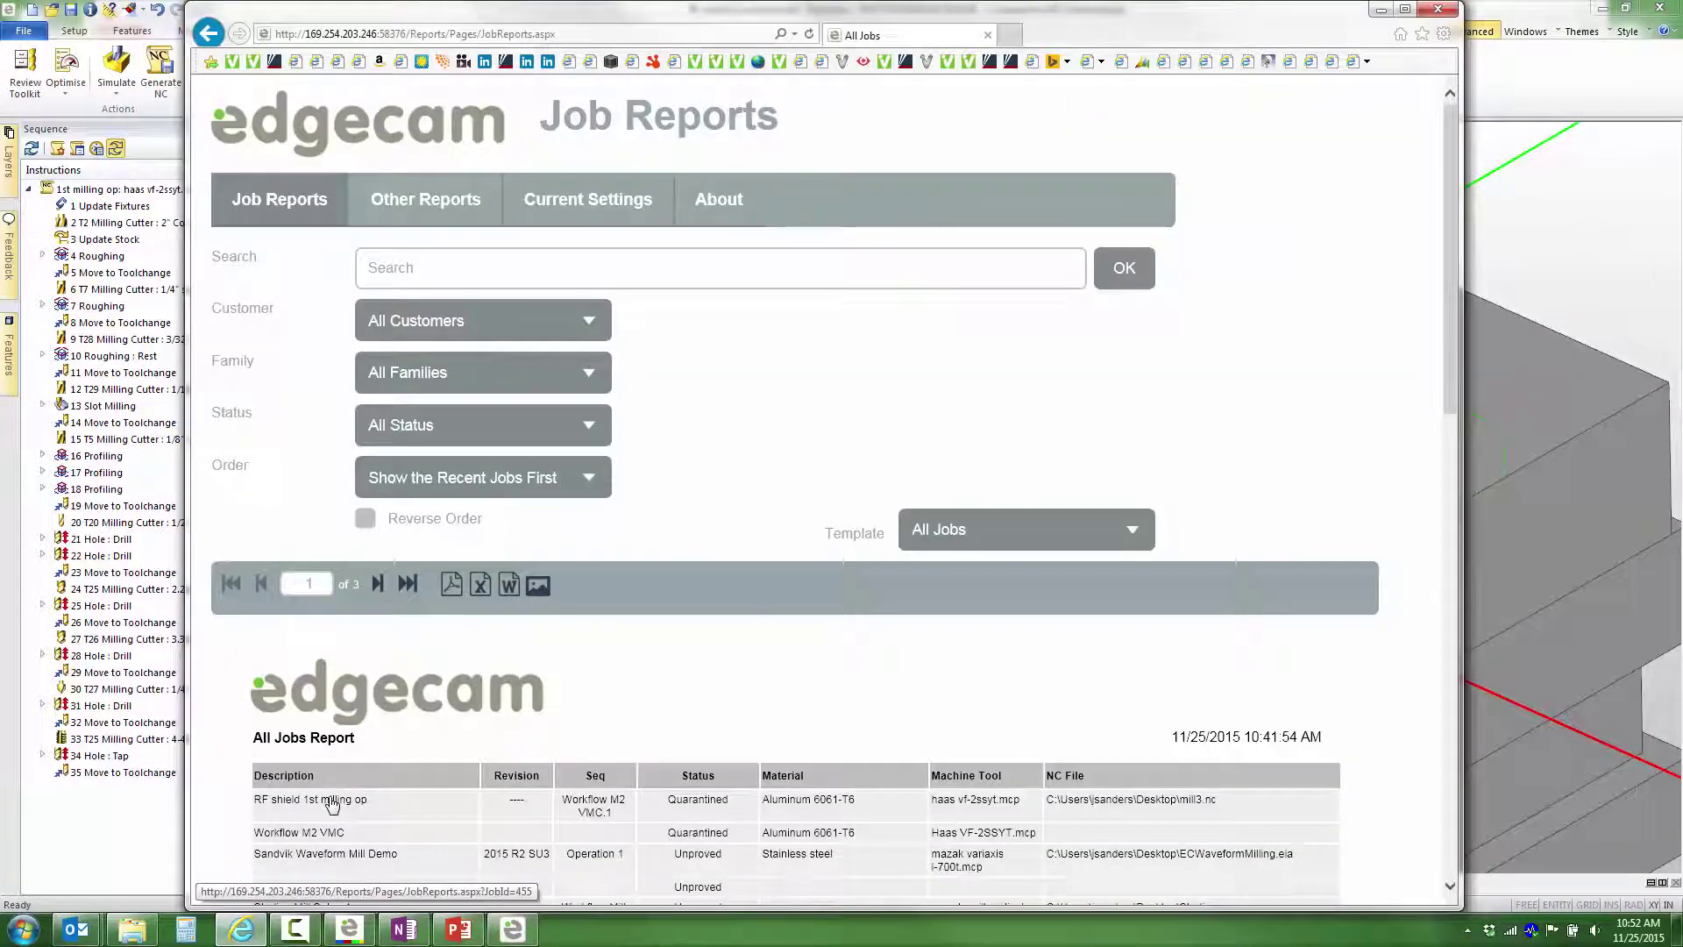
click(809, 34)
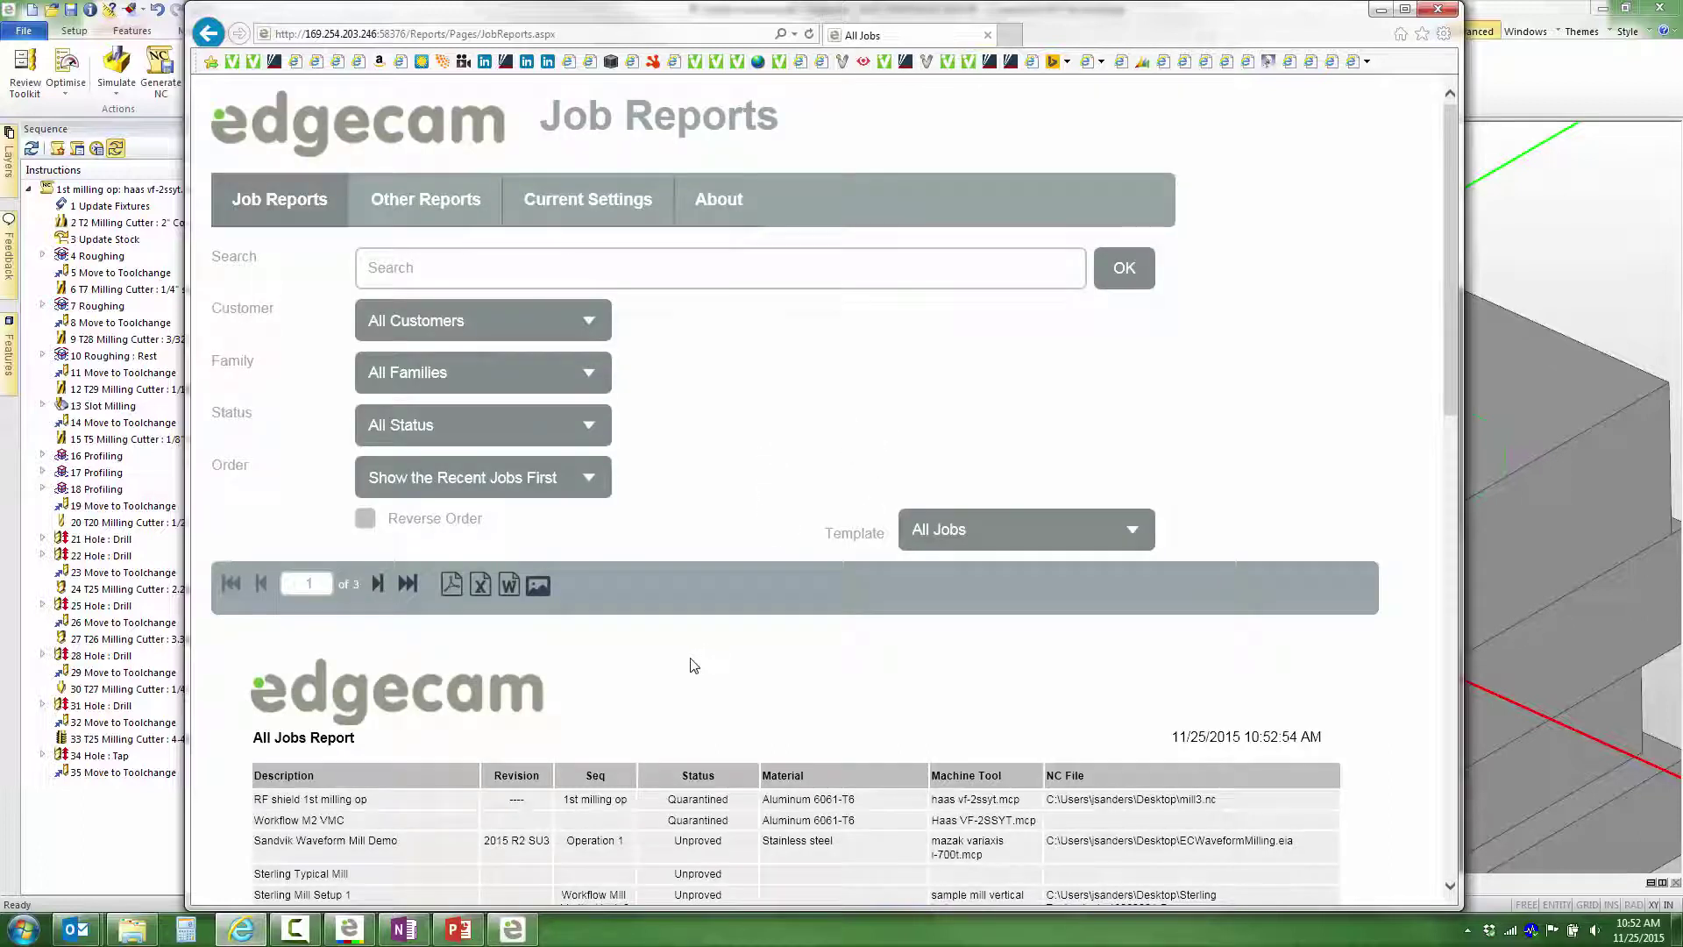
click(334, 801)
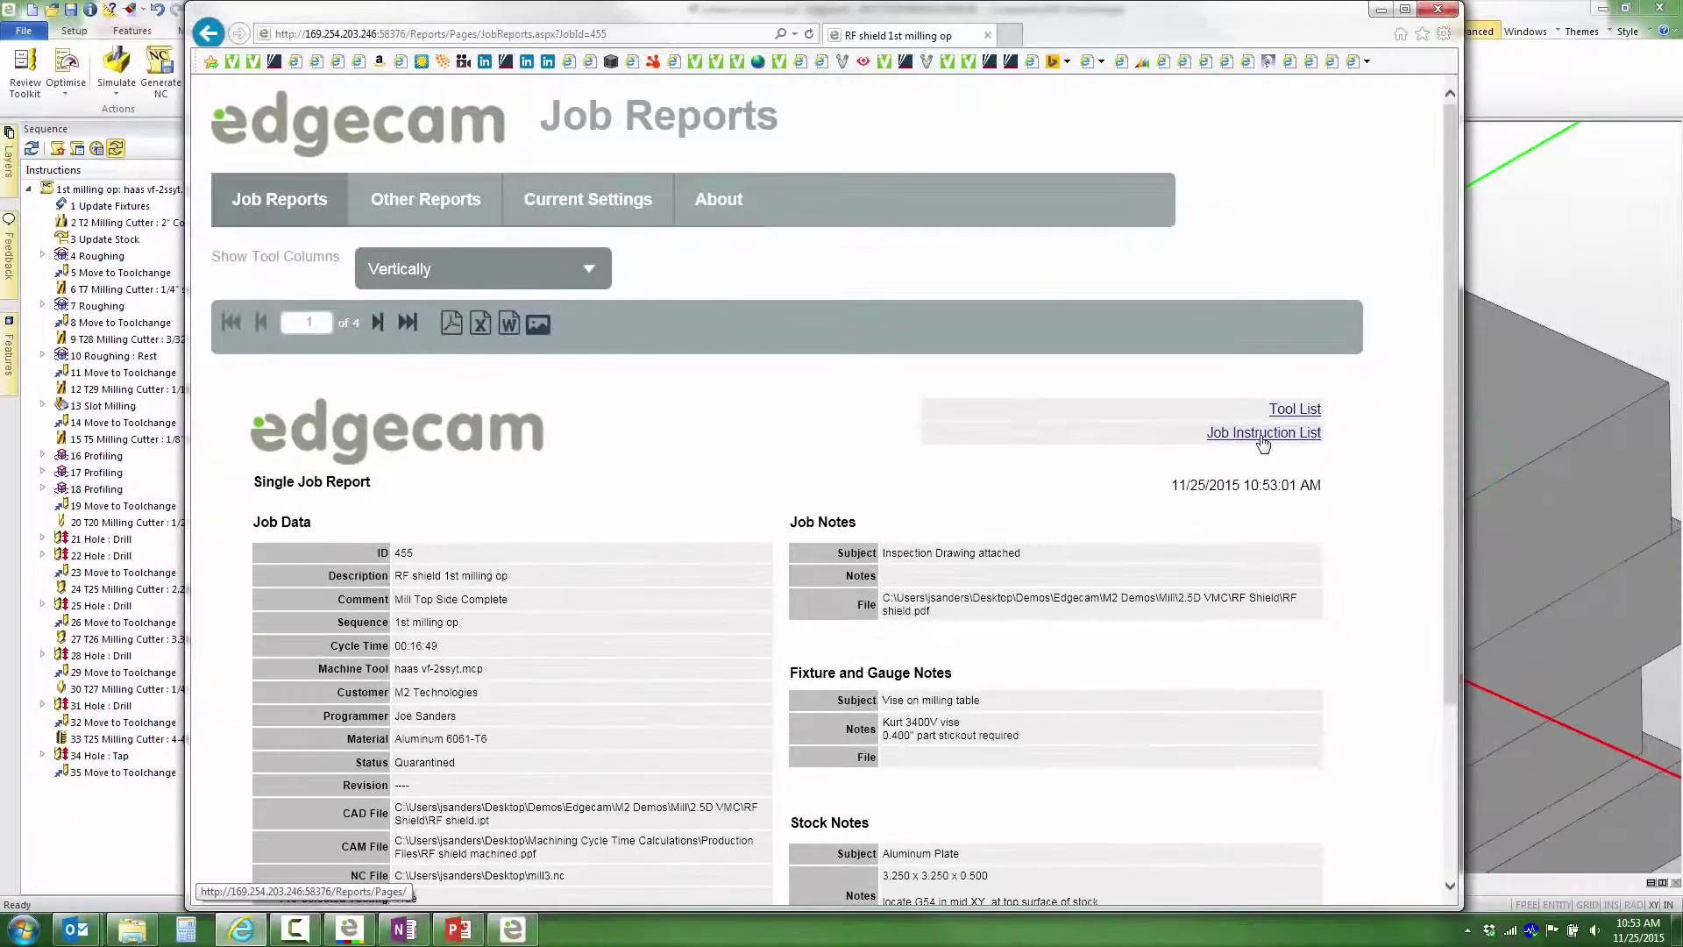
click(1518, 129)
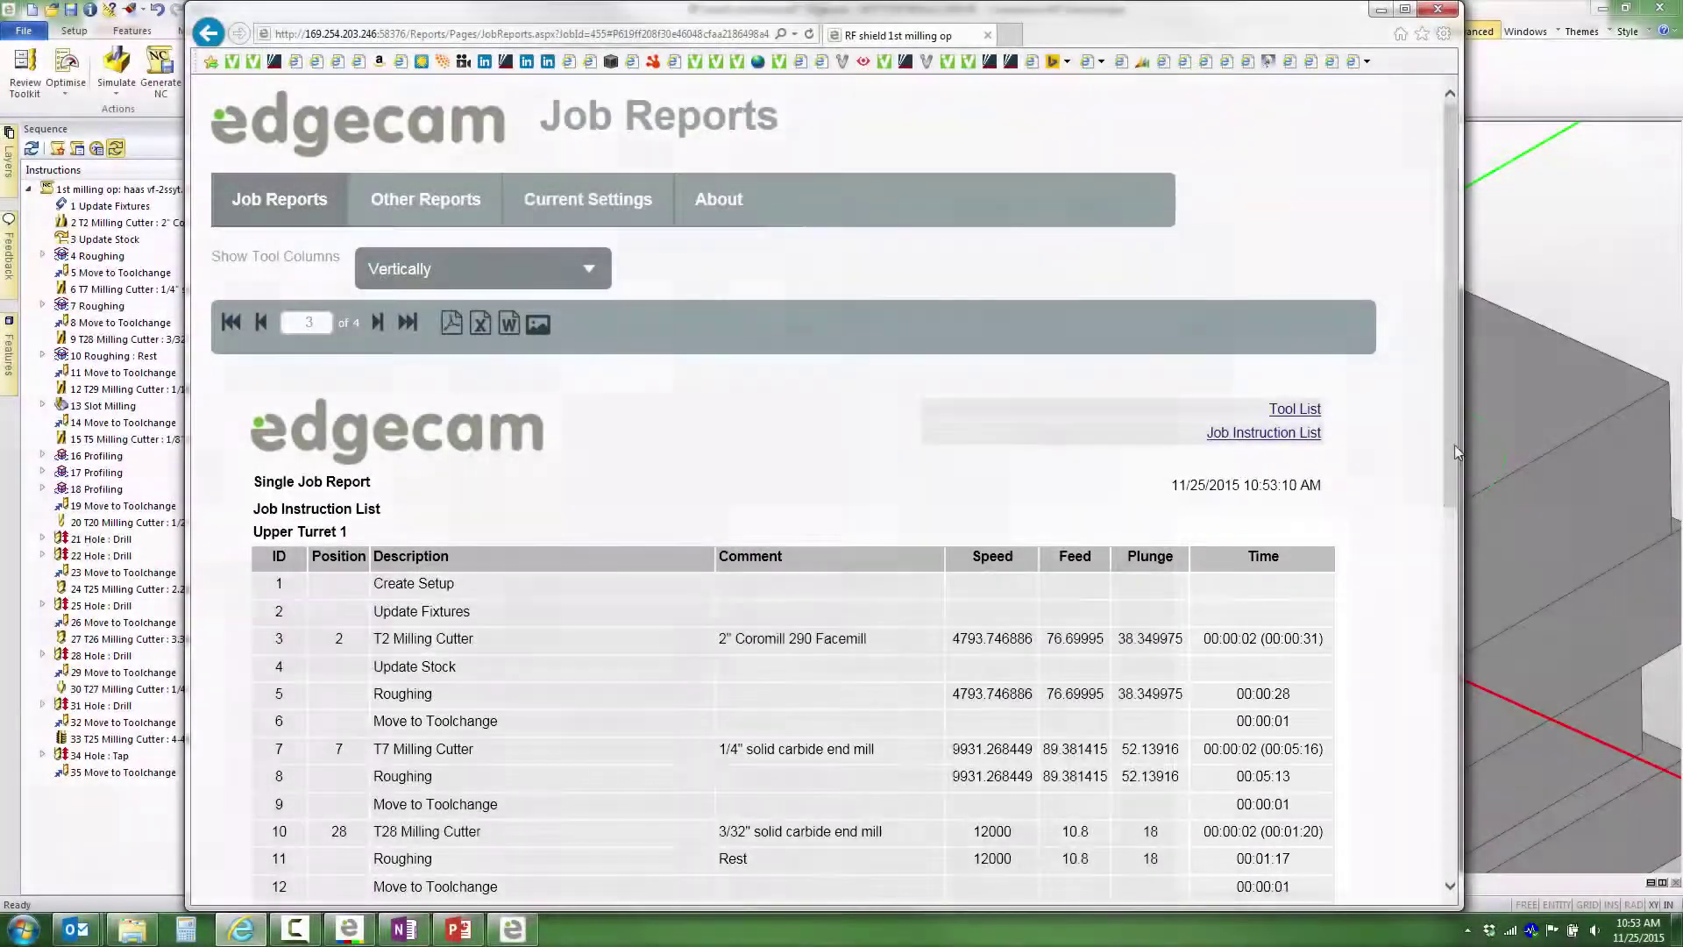
drag(1454, 444, 1219, 185)
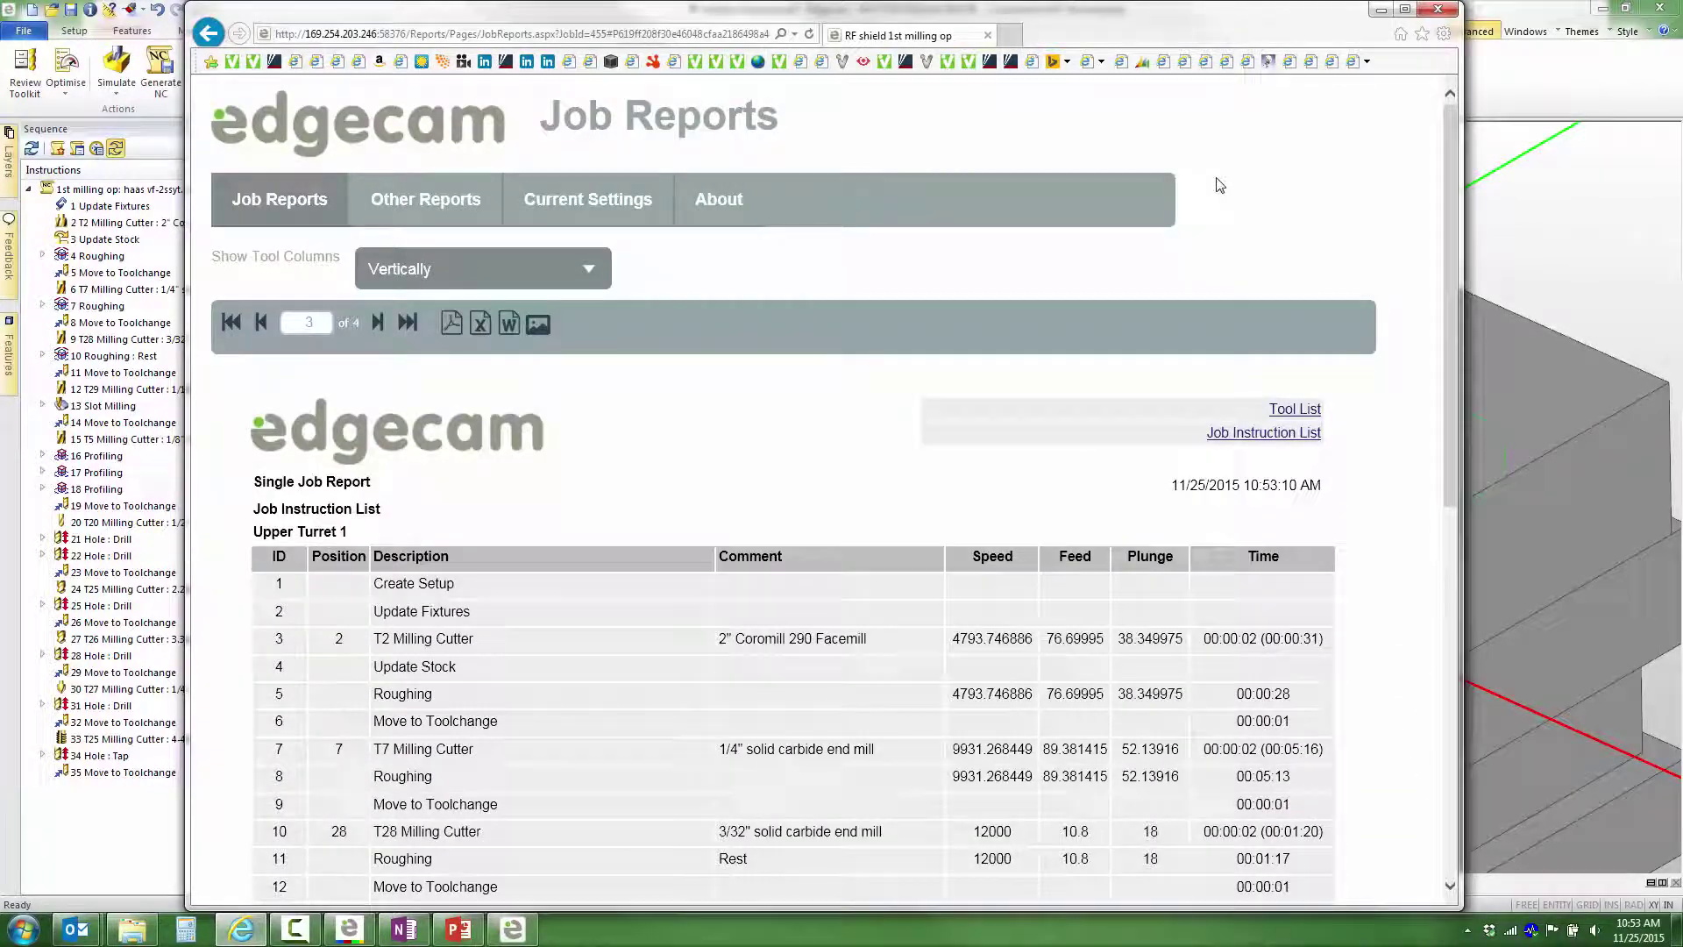